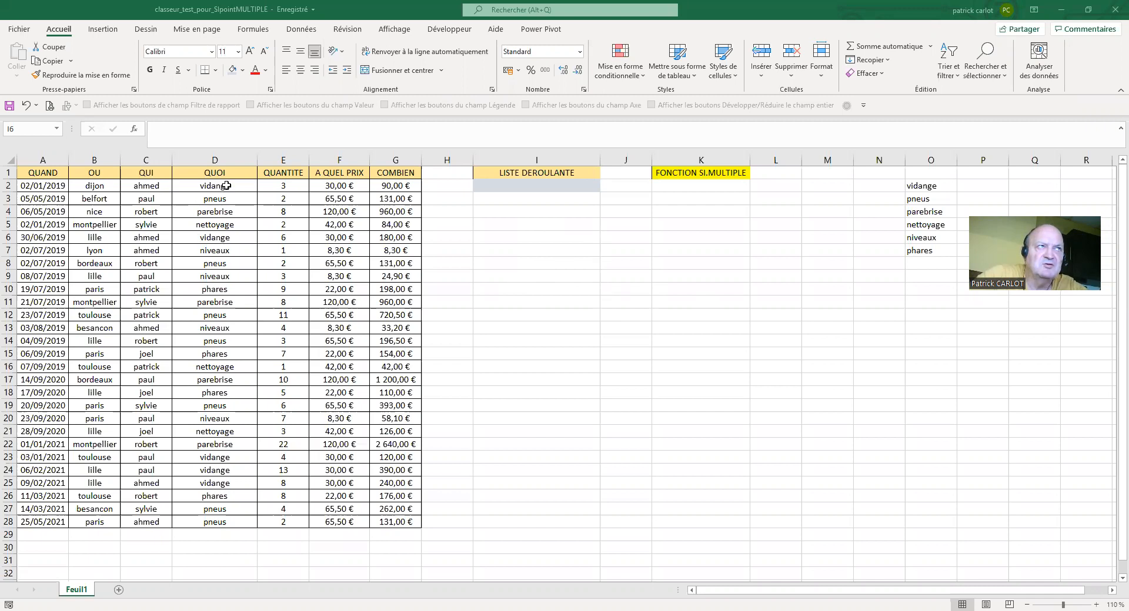
# - Review the QUOI entries in D2:D28 and the list of distinct services in O2:O7
pyautogui.click(227, 186)
pyautogui.moveTo(226, 186); pyautogui.dragTo(217, 519)
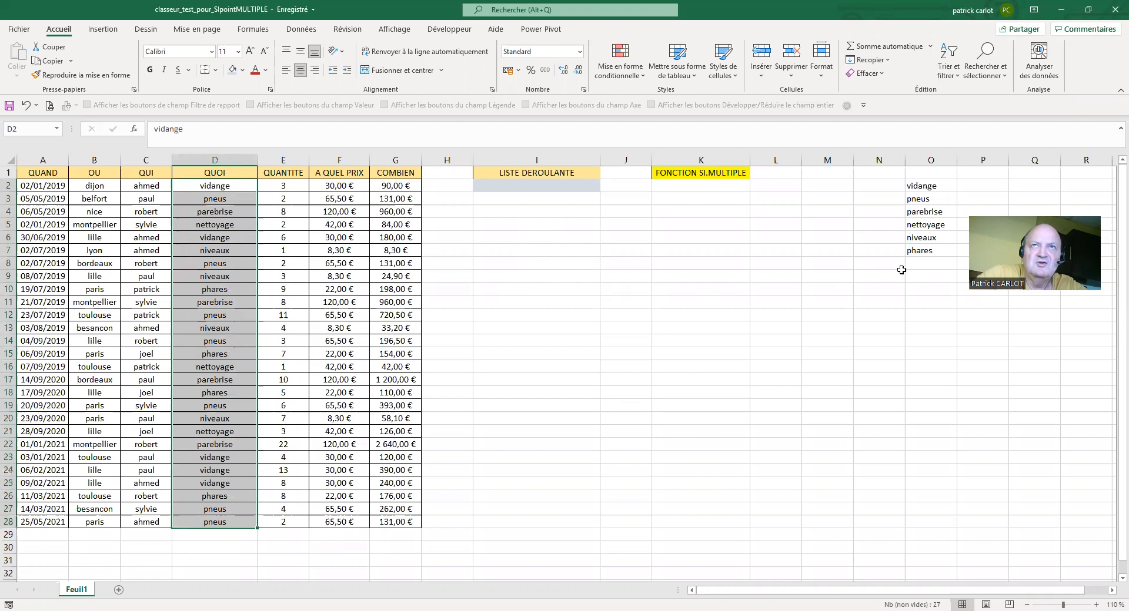
pyautogui.click(922, 185)
pyautogui.moveTo(925, 197); pyautogui.dragTo(915, 246)
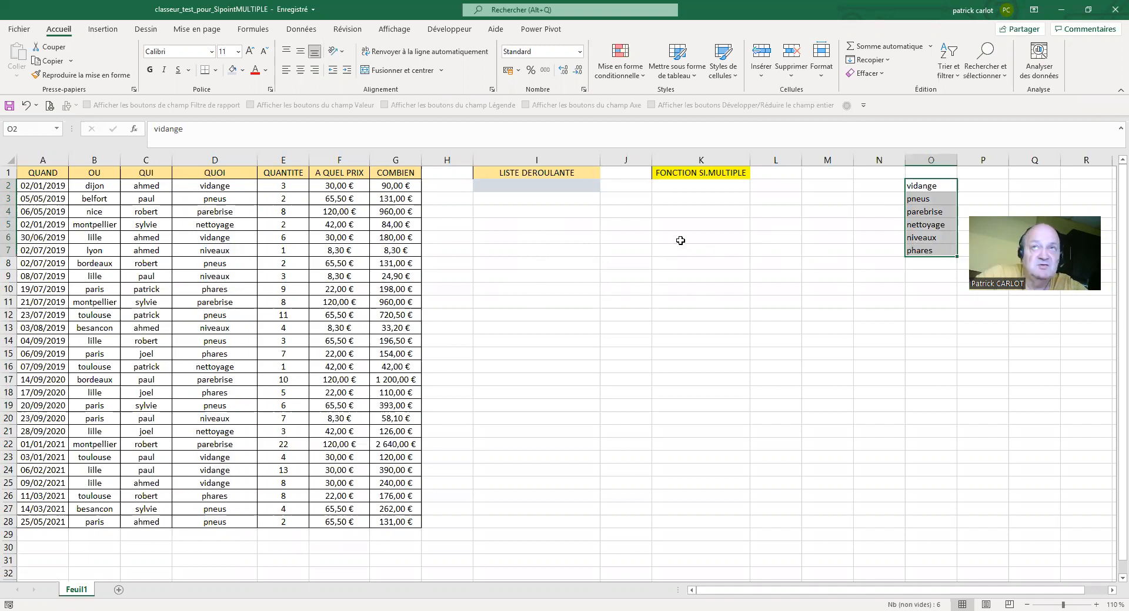
# - Add a drop-down list to cell I2 using data validation of type Liste with source =$O$2:$O$7
pyautogui.click(547, 186)
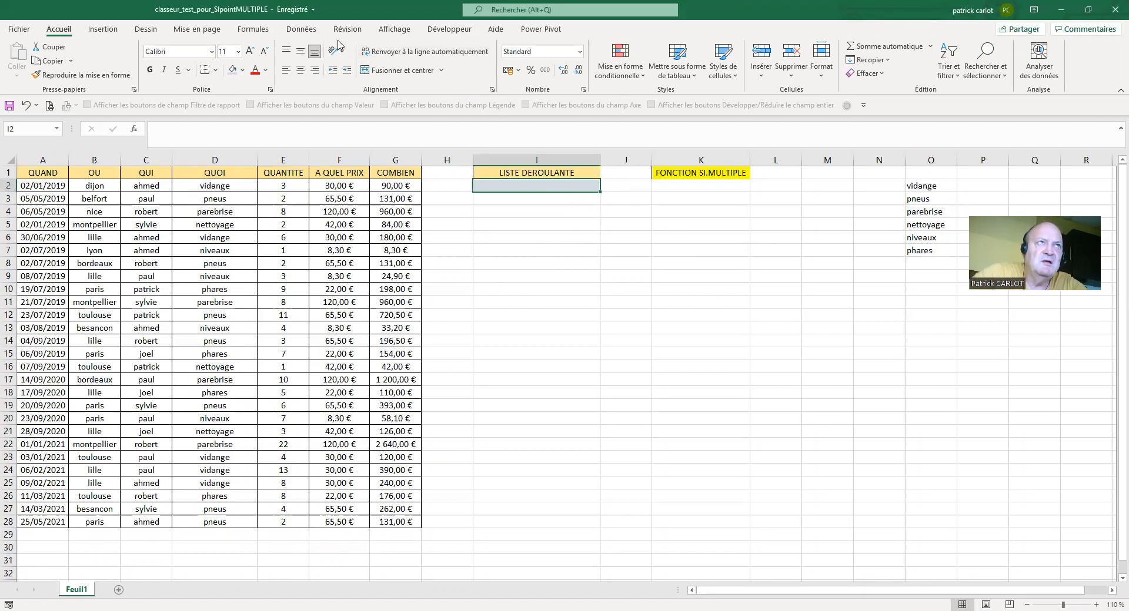
pyautogui.click(308, 33)
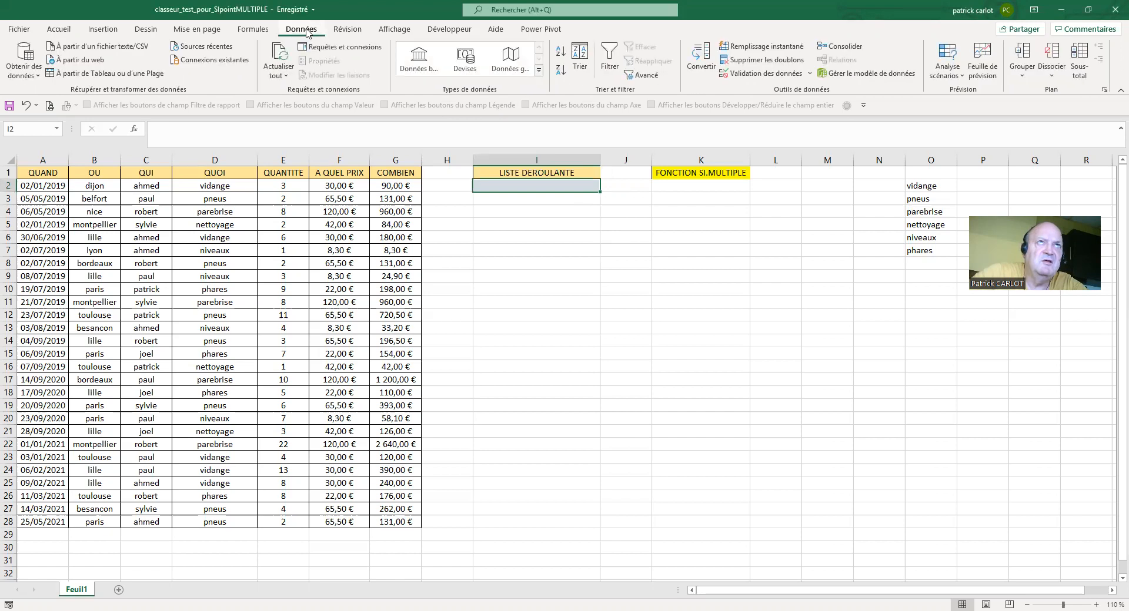
pyautogui.click(810, 74)
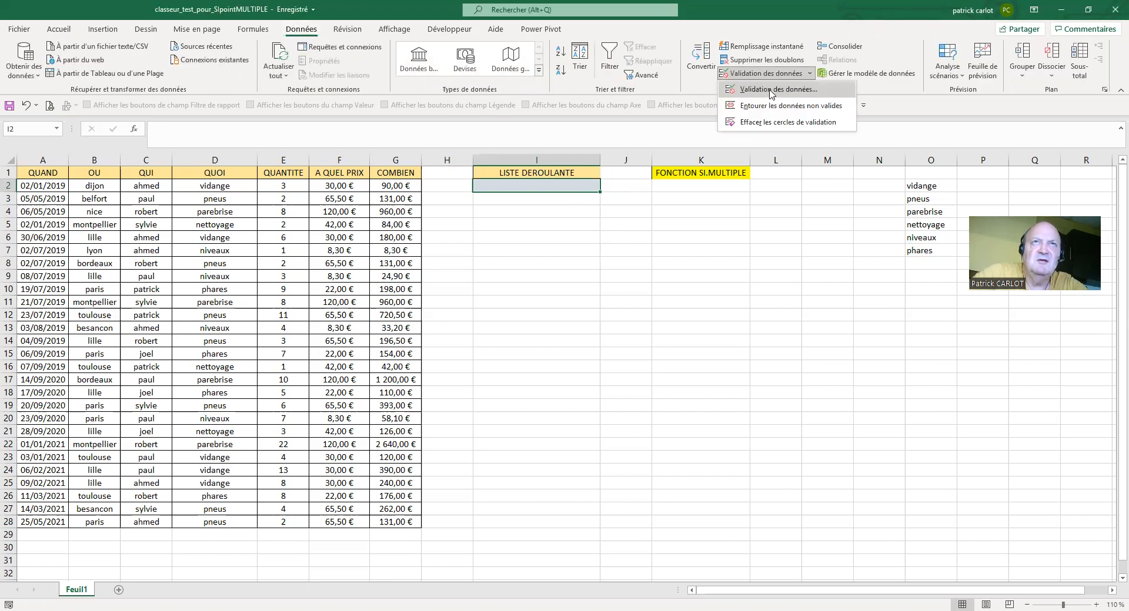
pyautogui.click(771, 91)
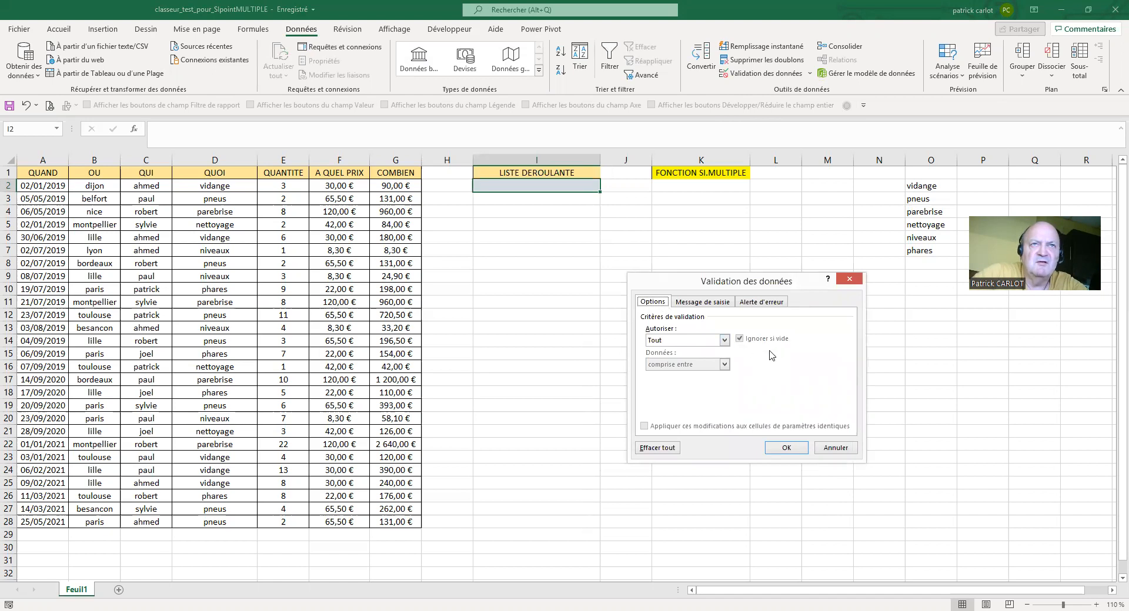
pyautogui.click(724, 340)
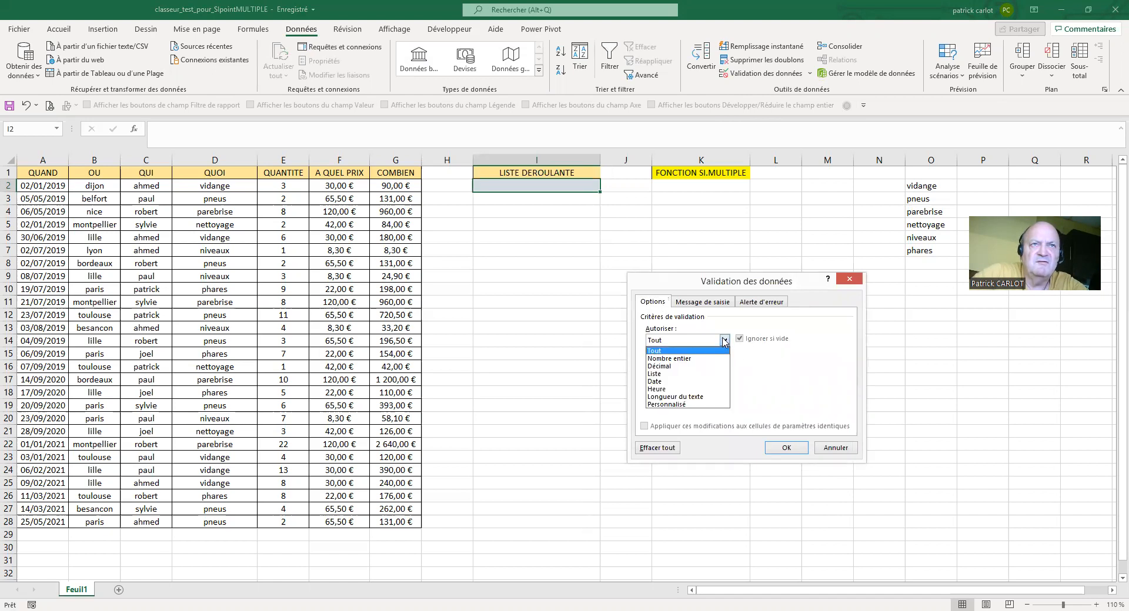
pyautogui.click(659, 374)
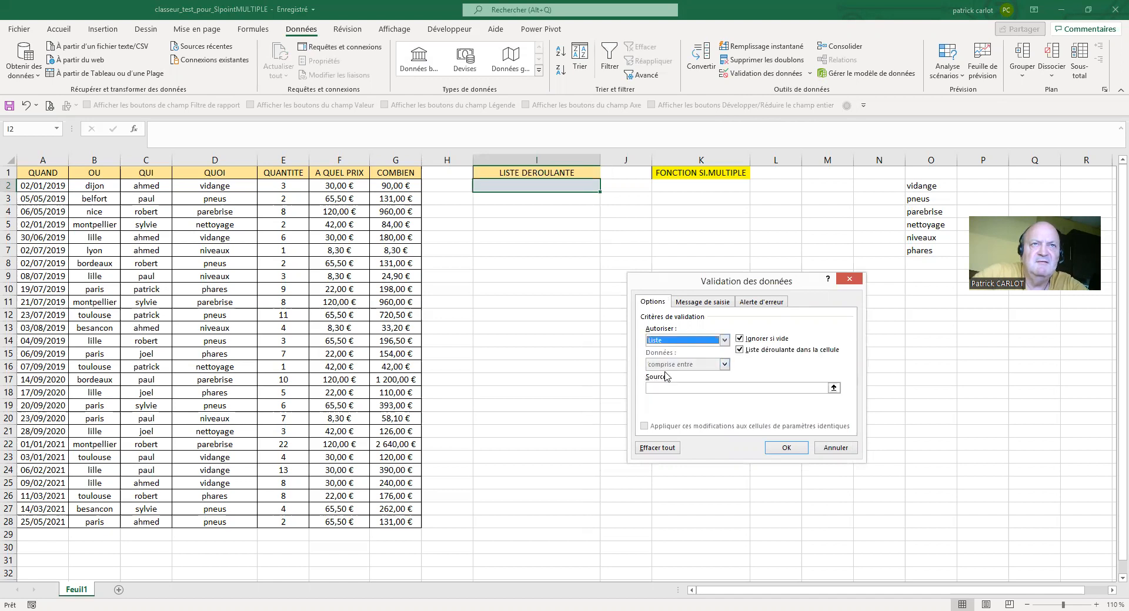
pyautogui.click(834, 389)
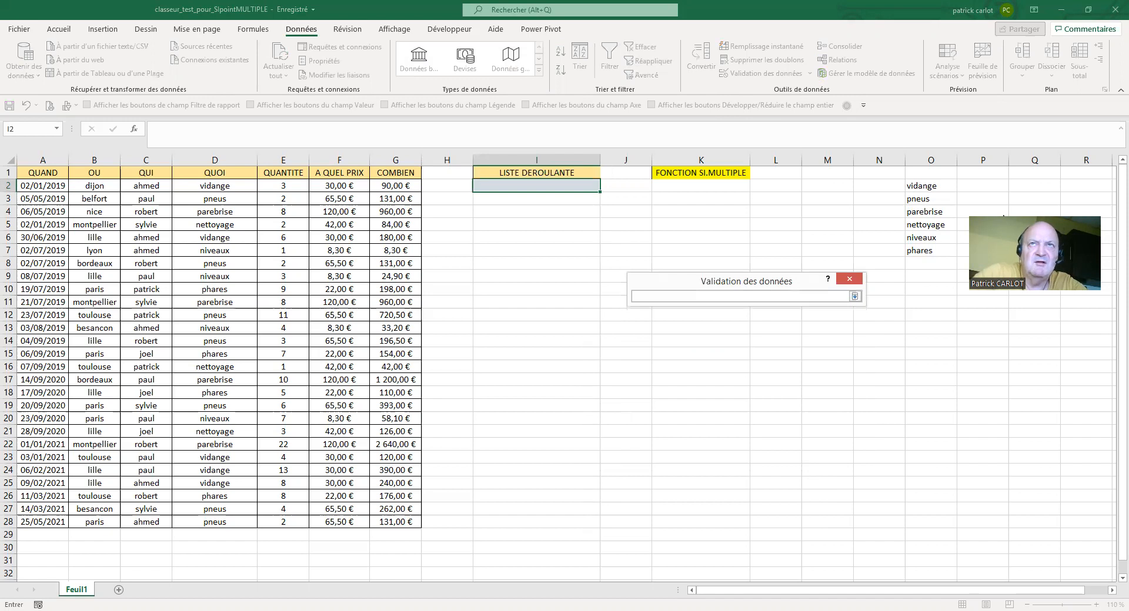
pyautogui.moveTo(926, 243); pyautogui.dragTo(918, 254)
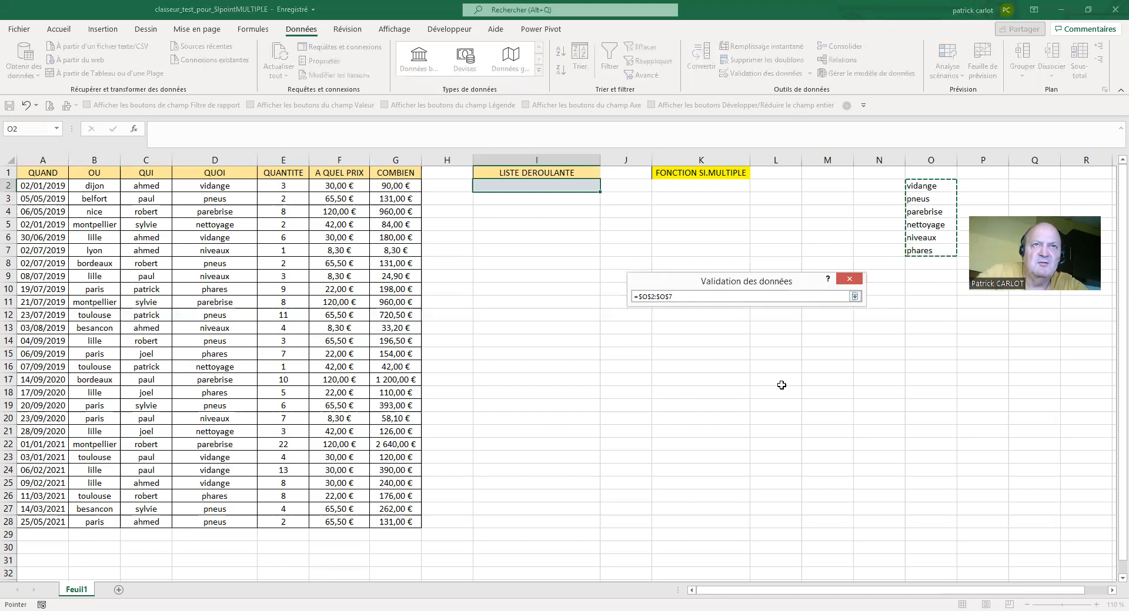
pyautogui.press('Return')
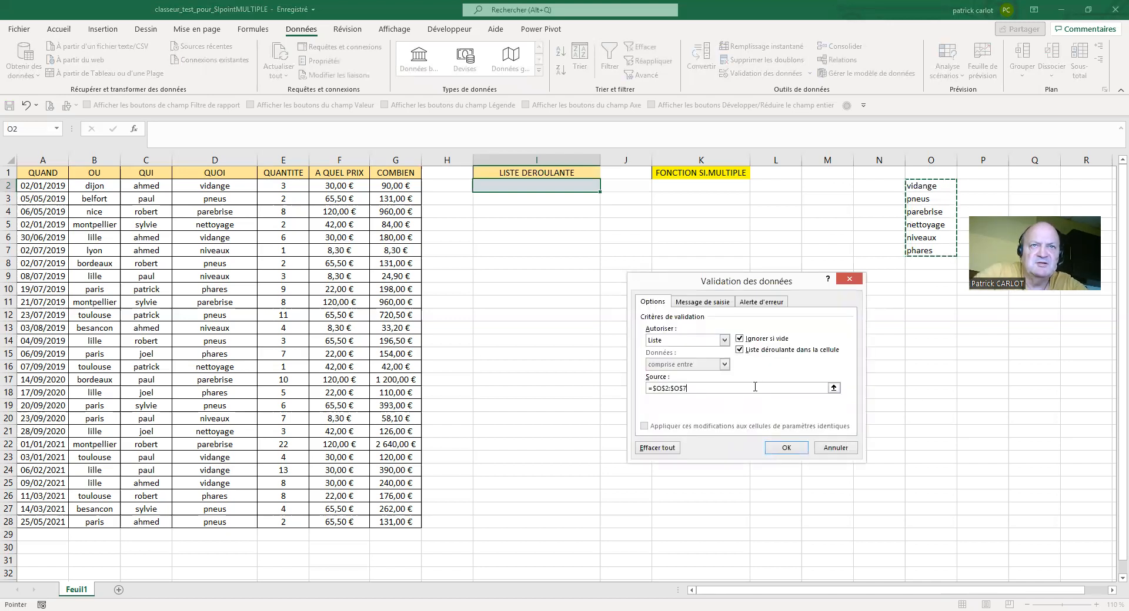
pyautogui.click(786, 448)
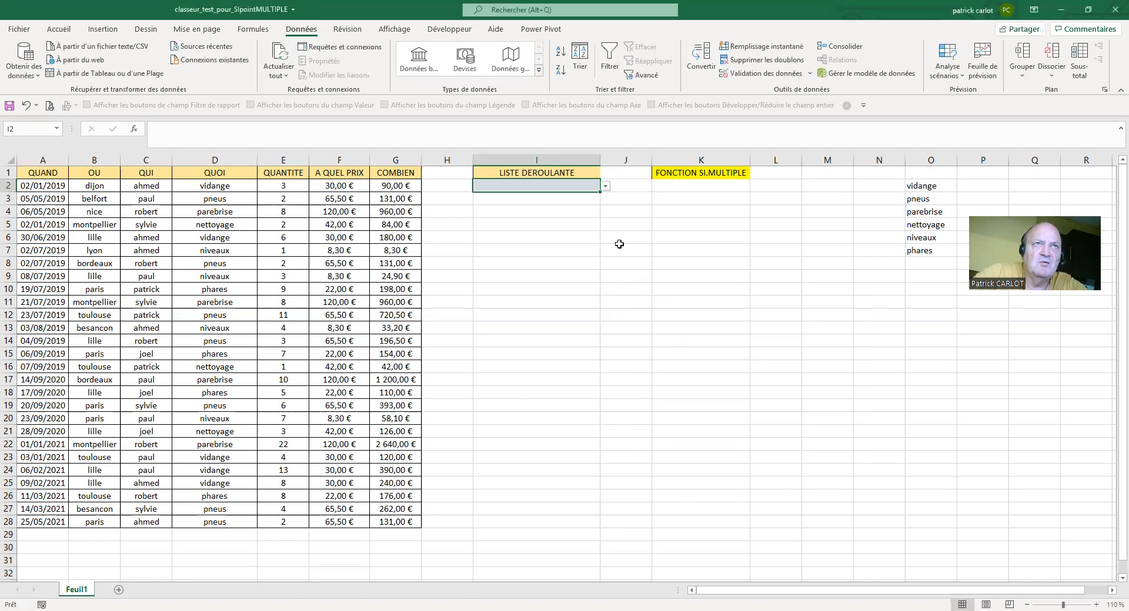
# - Try the drop-down list in I2 by choosing pneus, and finish with nettoyage selected
pyautogui.click(605, 185)
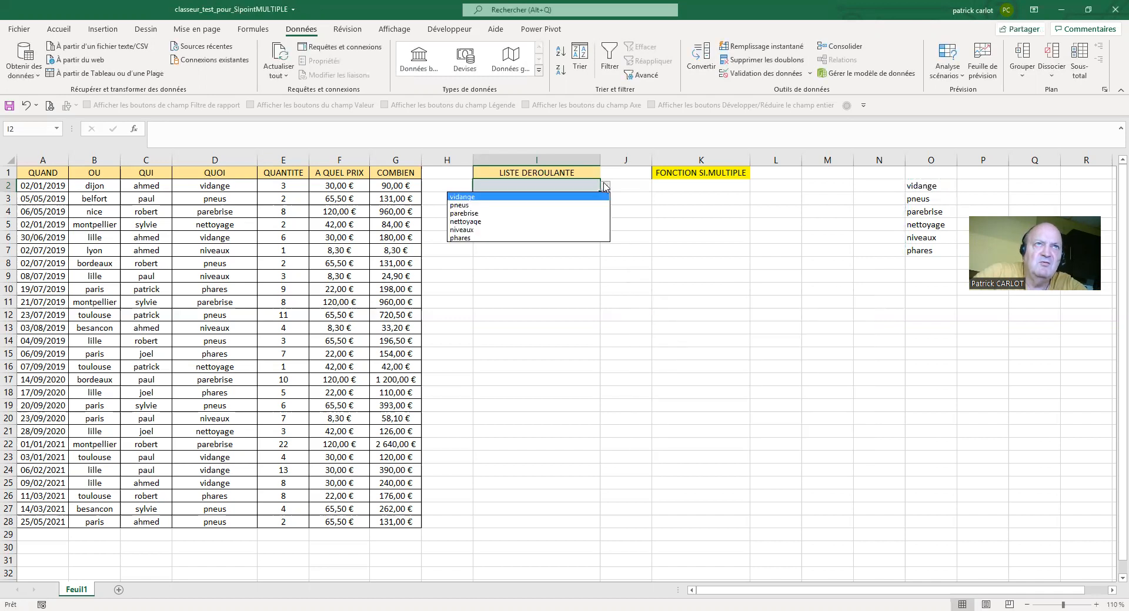
pyautogui.click(504, 205)
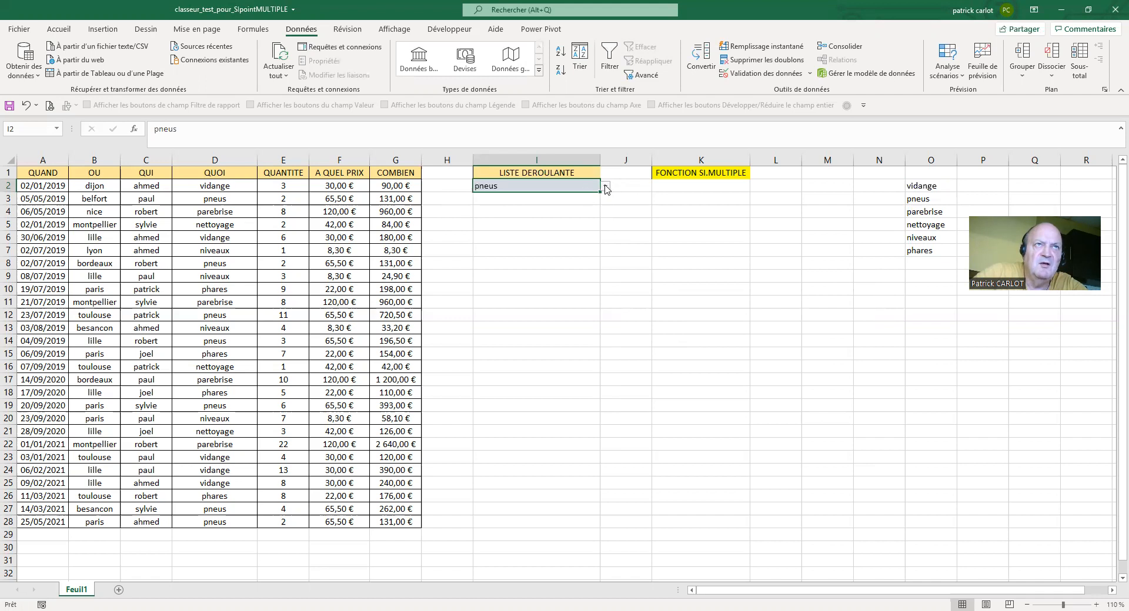
pyautogui.click(605, 186)
pyautogui.click(487, 222)
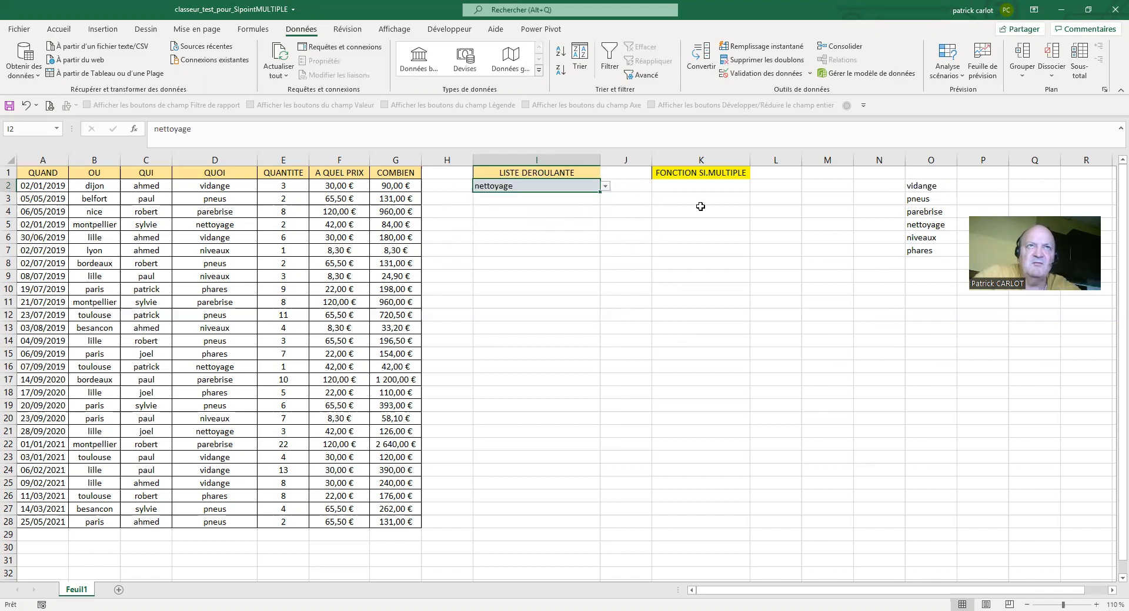
# - Begin a SI.MULTIPLE formula in cell K2 with I2 as the expression to evaluate
pyautogui.click(688, 190)
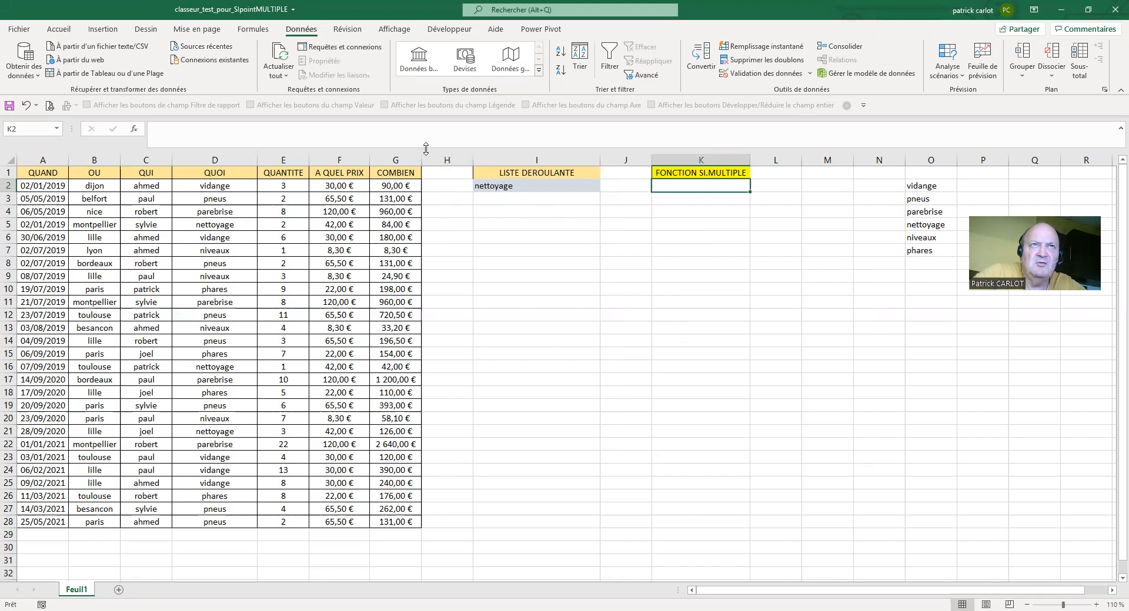
pyautogui.click(164, 129)
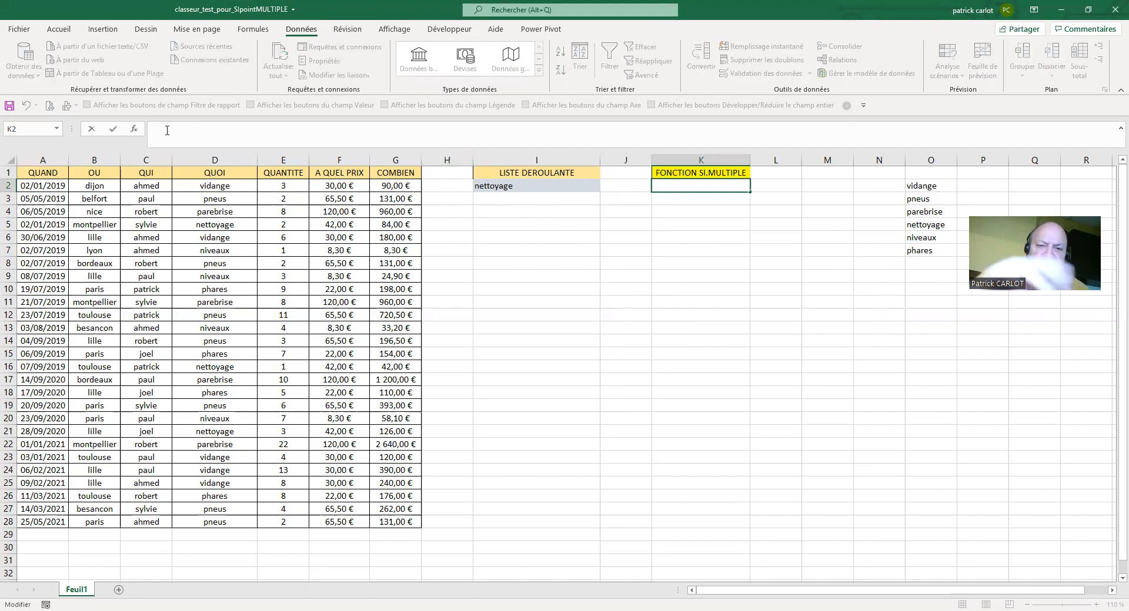
pyautogui.write('=')
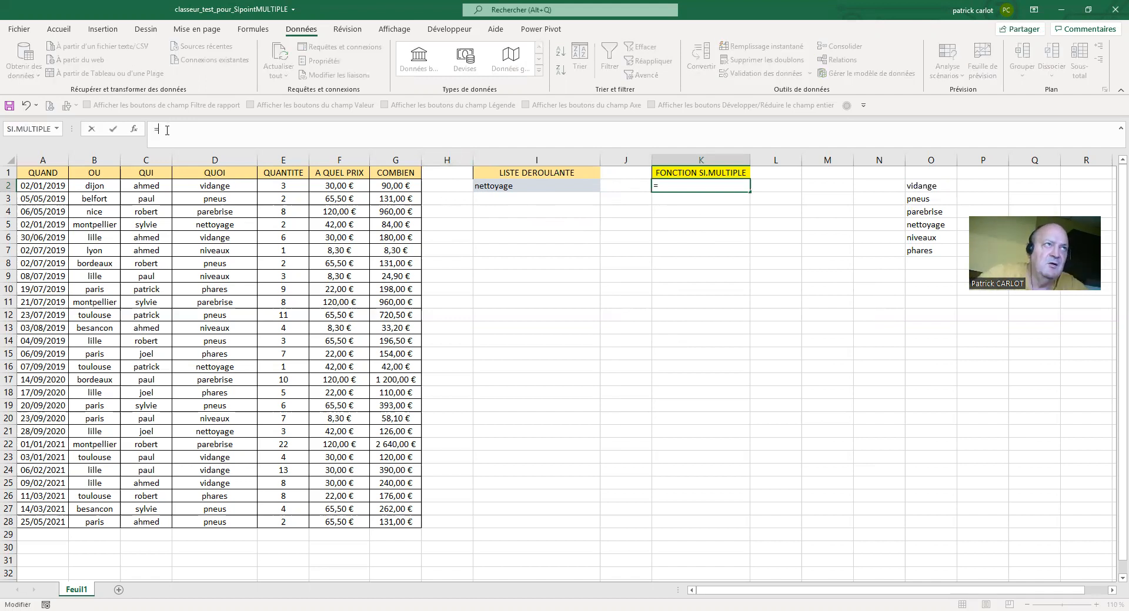
pyautogui.write('si')
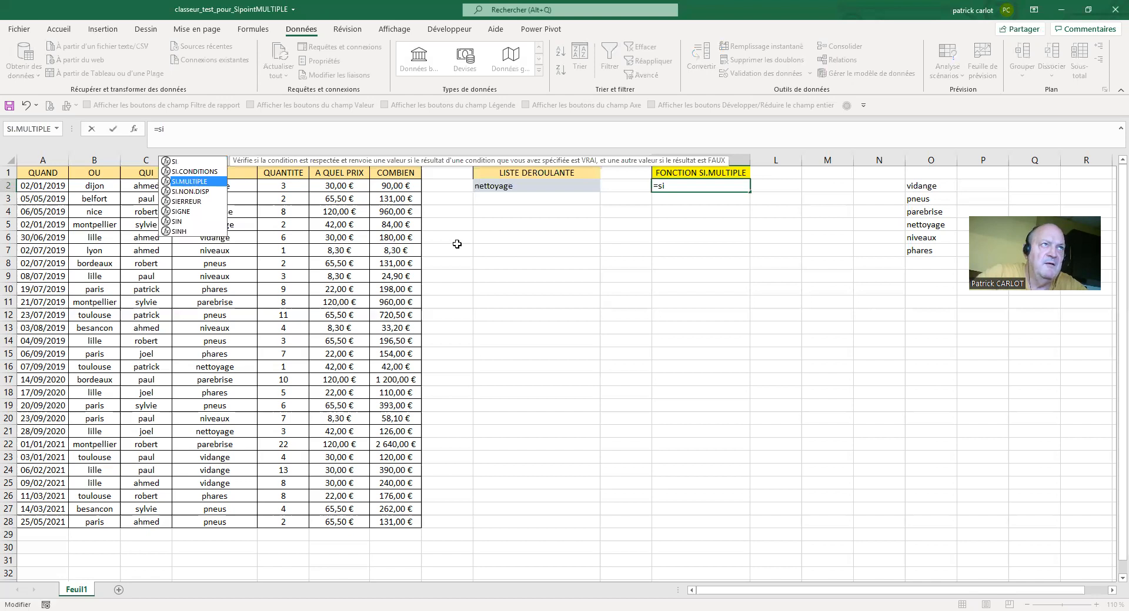
pyautogui.press('Tab')
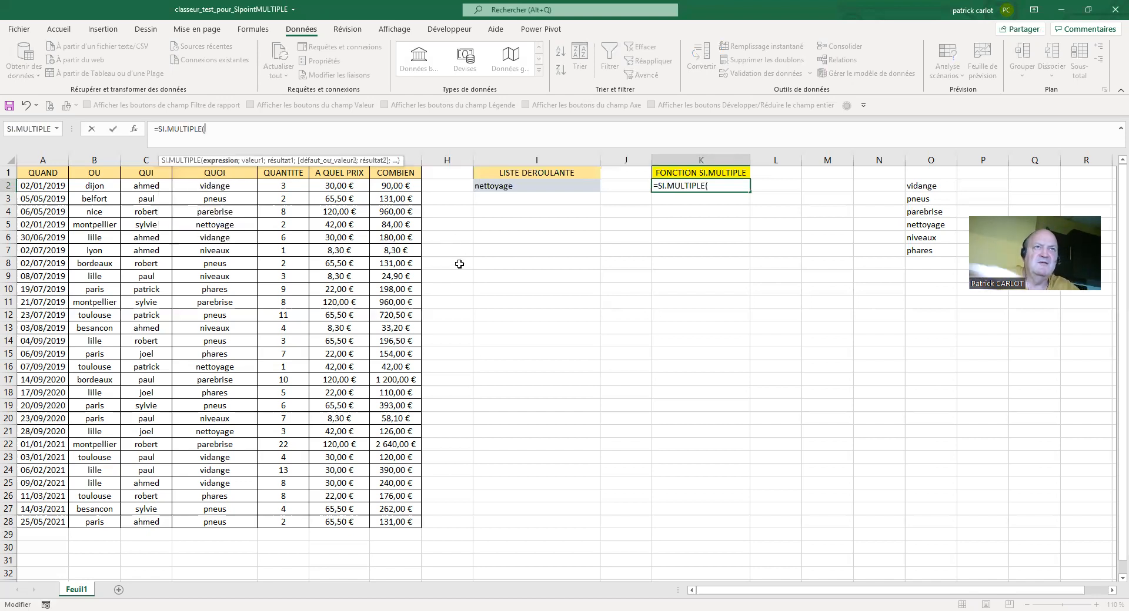
pyautogui.click(526, 186)
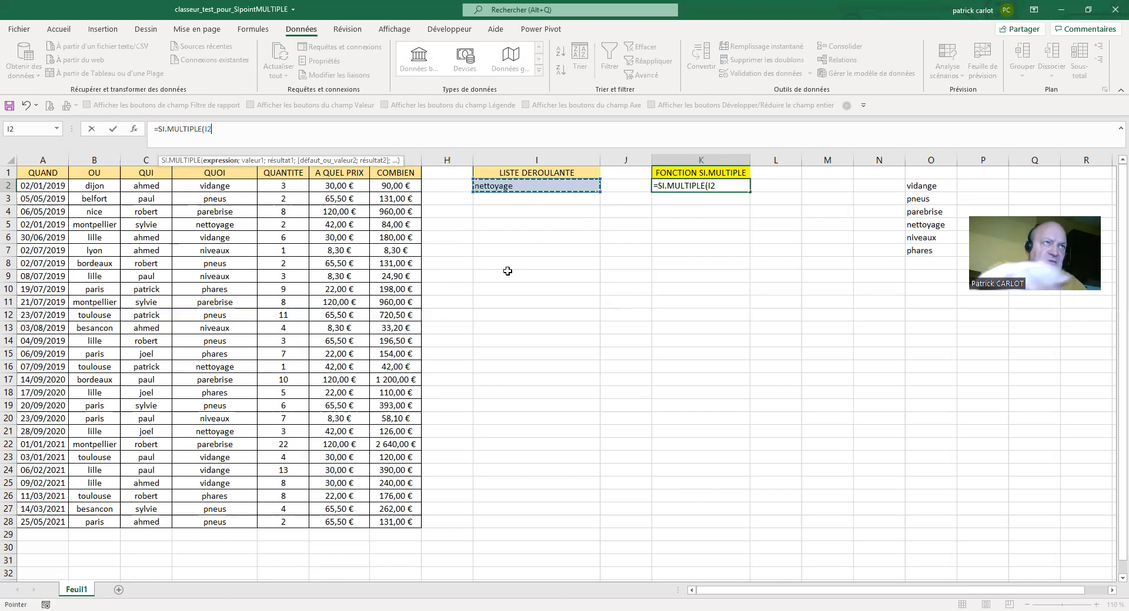
pyautogui.write(';')
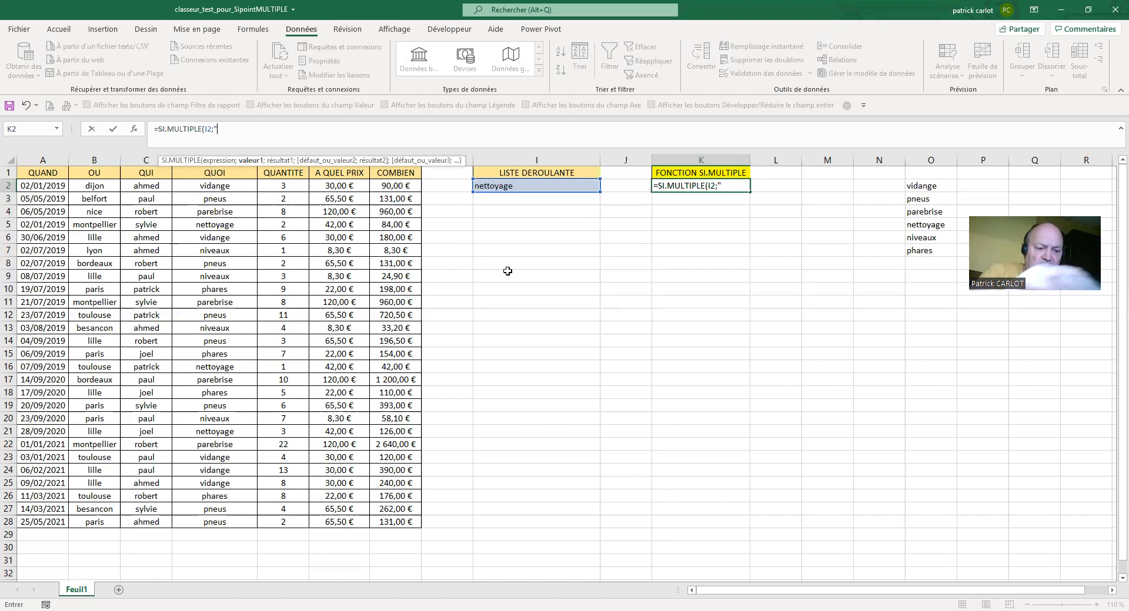
# - Add "vidange" as the first value of the formula, with "30,00€" as its result
pyautogui.write('vind')
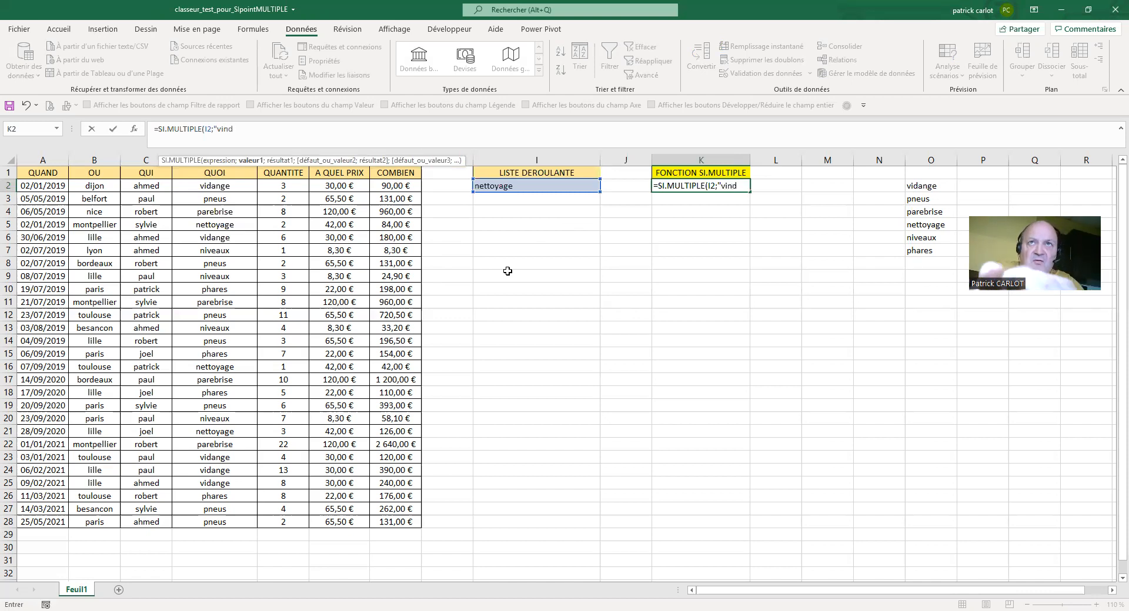
pyautogui.press('BackSpace')
pyautogui.press('BackSpace')
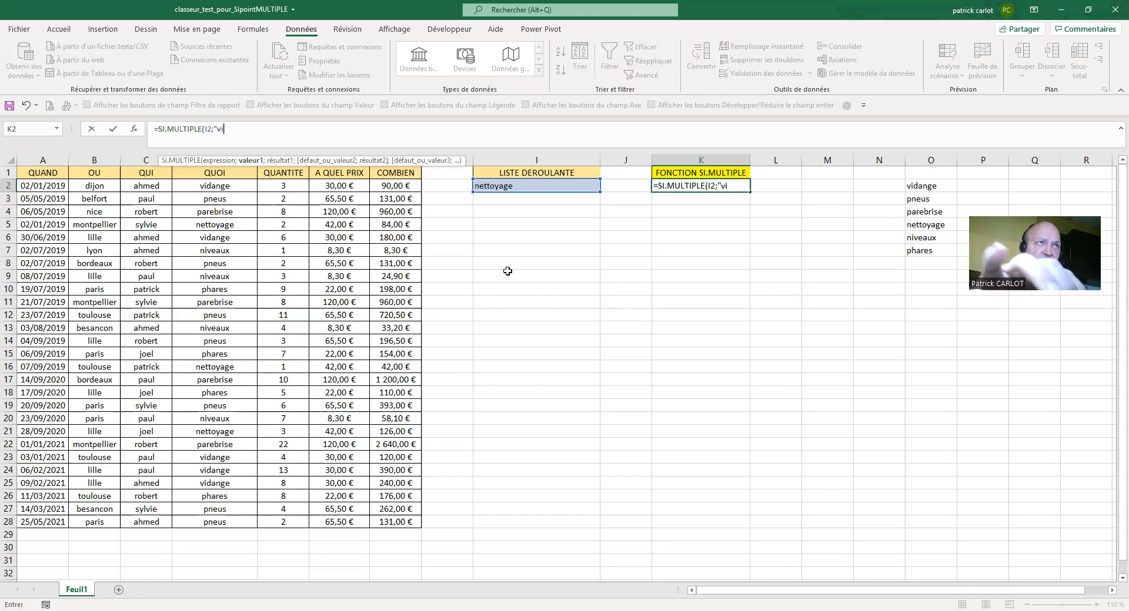
pyautogui.write('dang')
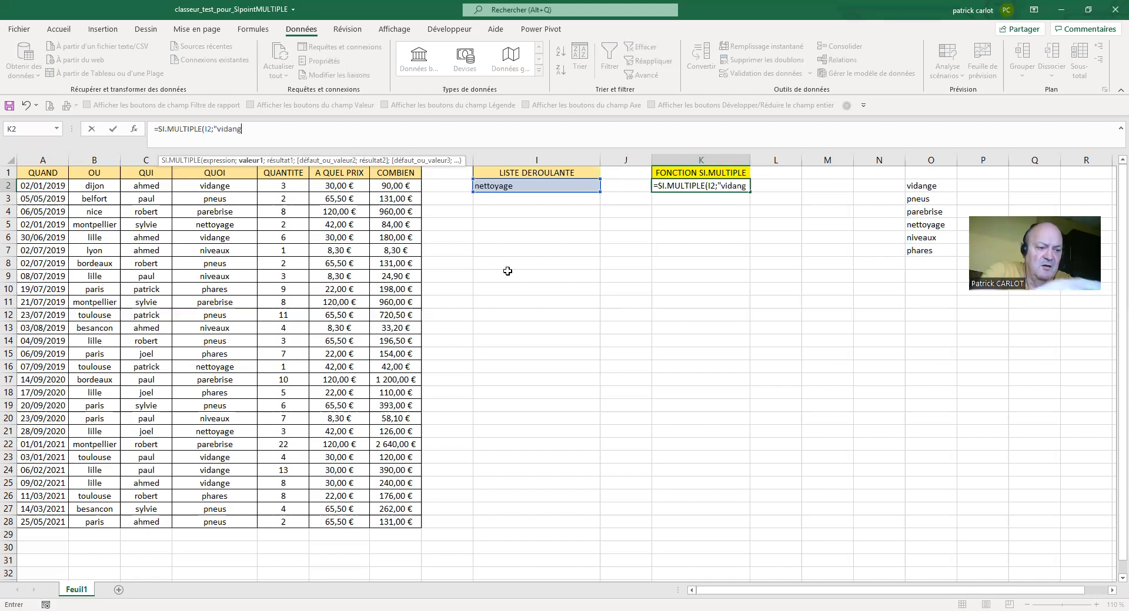
pyautogui.write('e";')
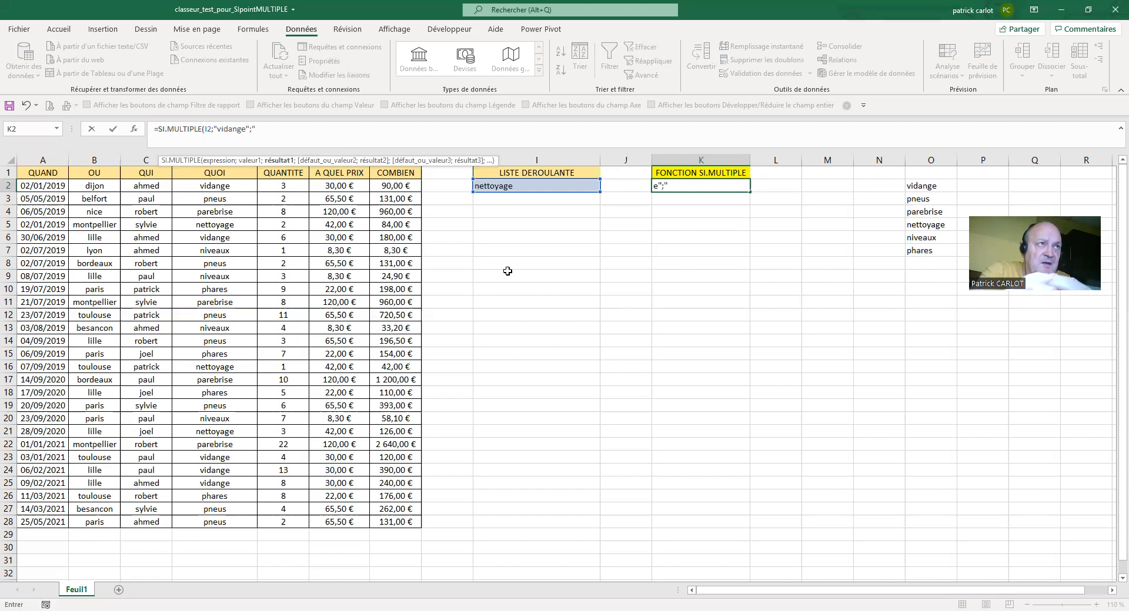
pyautogui.write('"30,00€"')
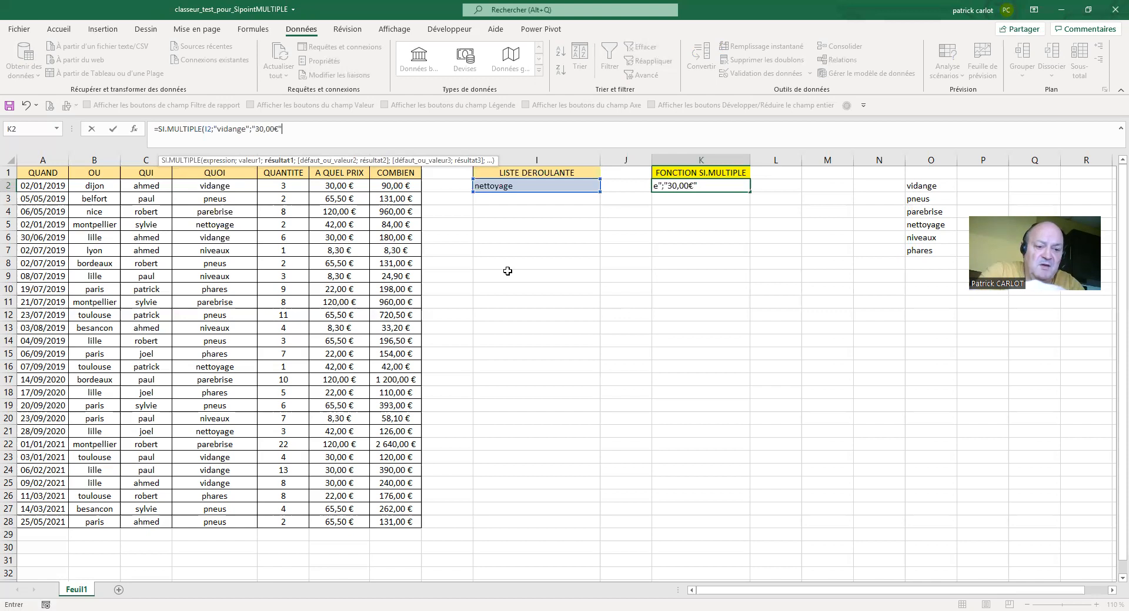
pyautogui.write(';')
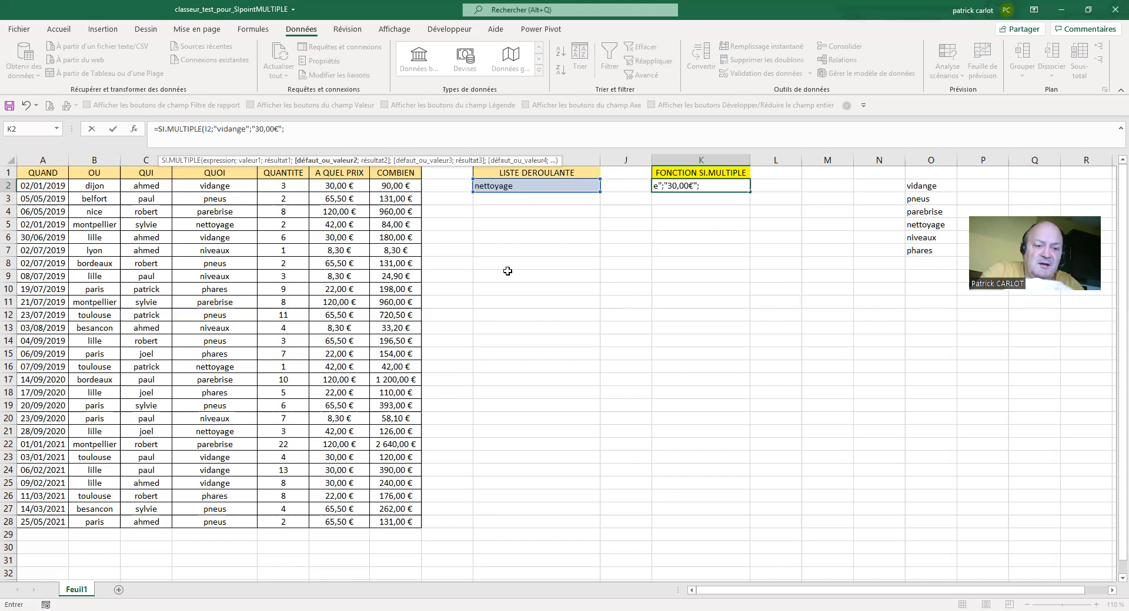
# - Add "pneus" as the second value of the formula, with "65,50€" as its result
pyautogui.write('"pneu')
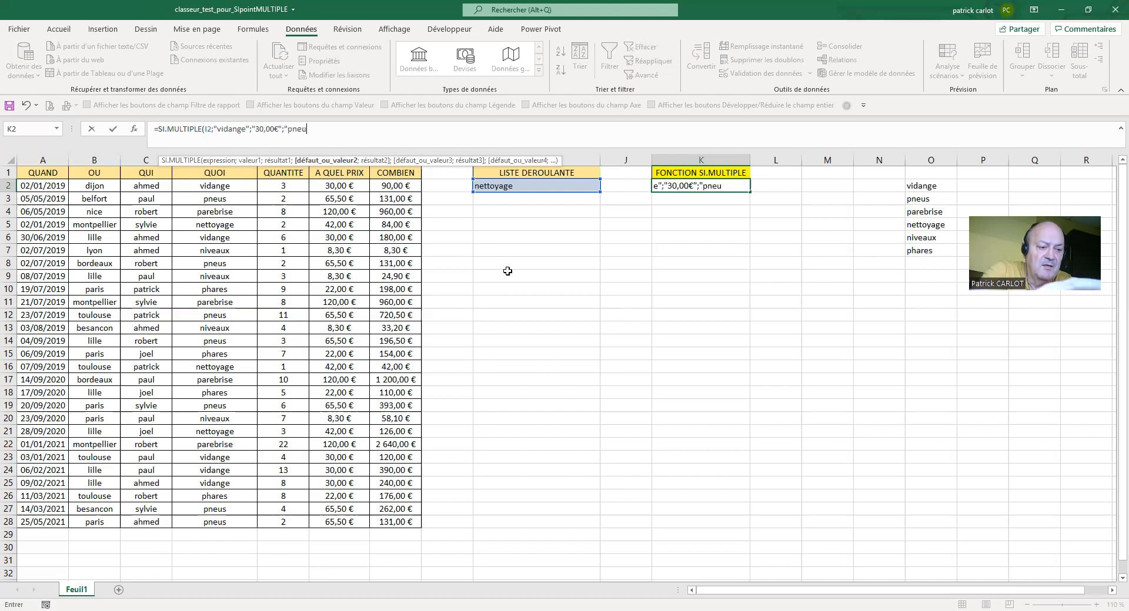
pyautogui.write('s";')
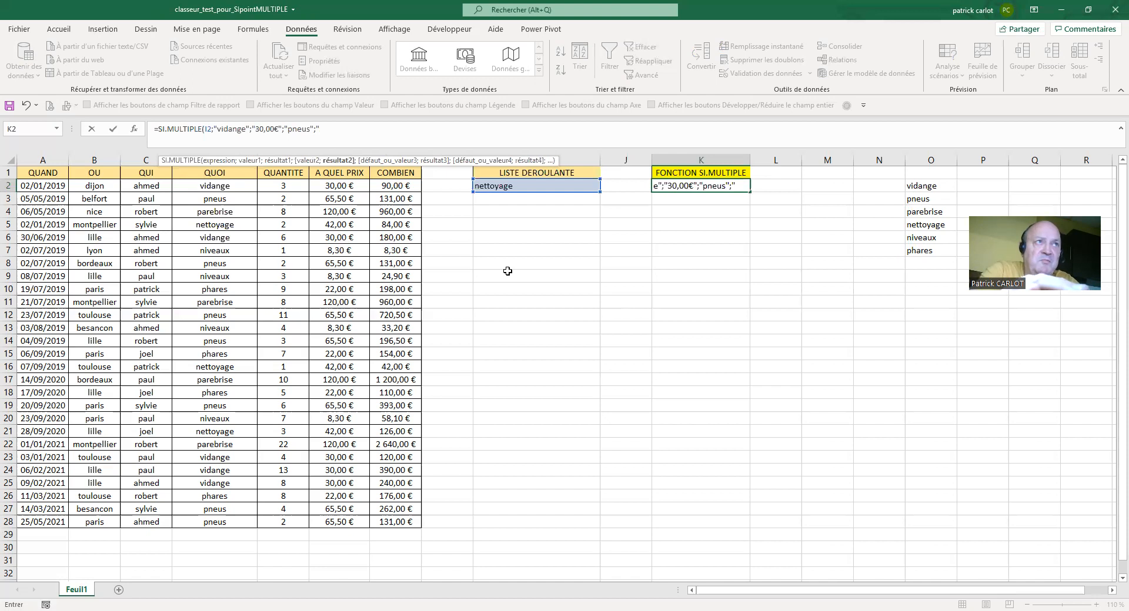
pyautogui.write('"65,50')
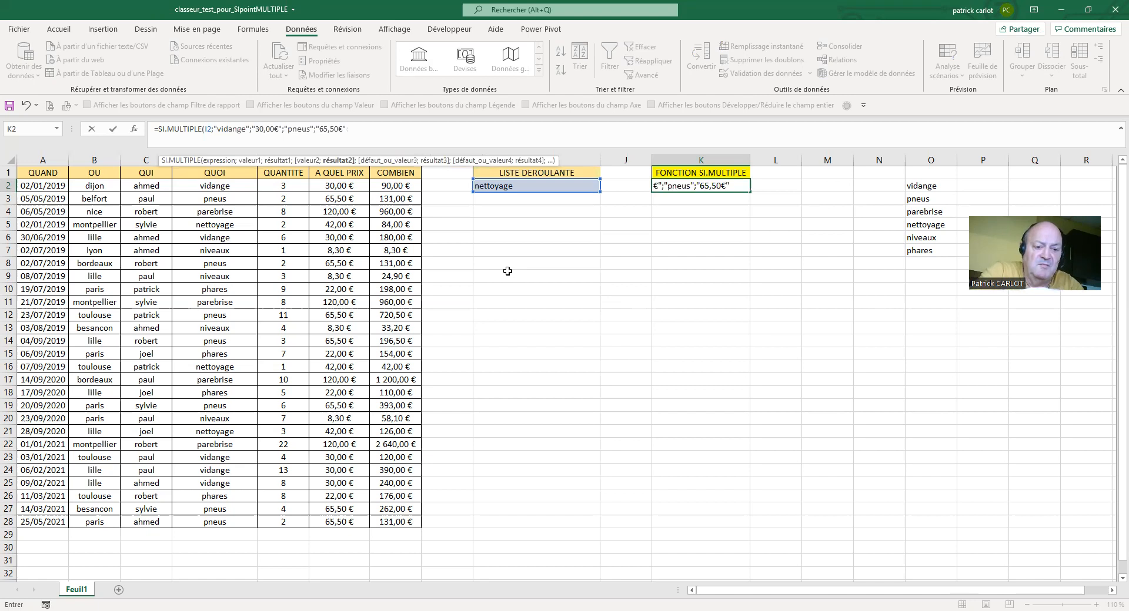
pyautogui.write('€";"')
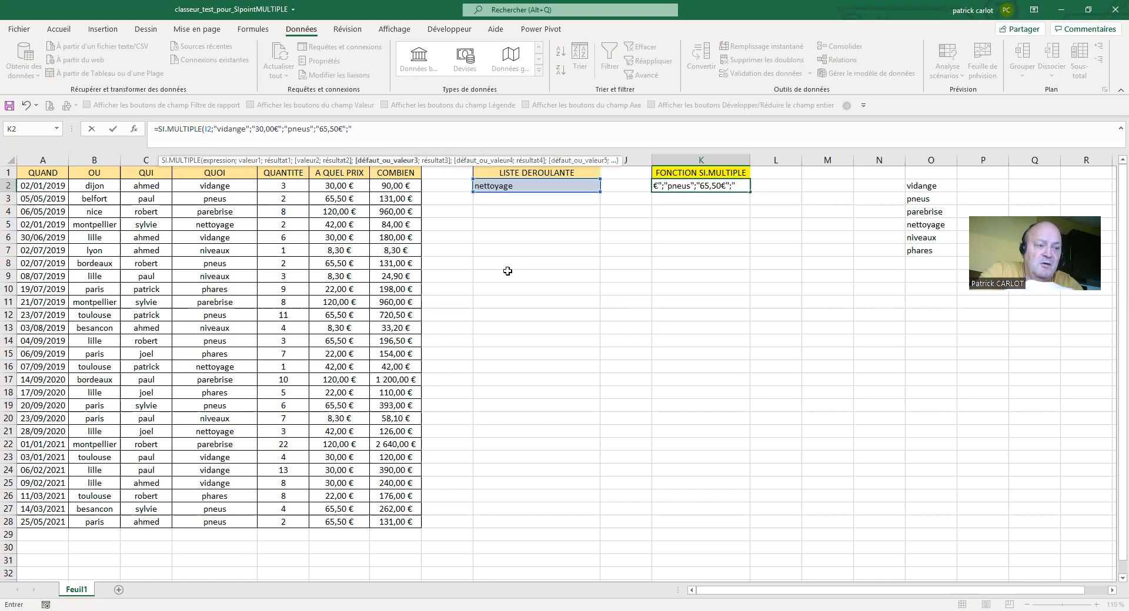
# - Add "parebrise" with result "120,00€" and "nettoyage" with result "42,00€" as the third and fourth pairs of the formula
pyautogui.write('parebr')
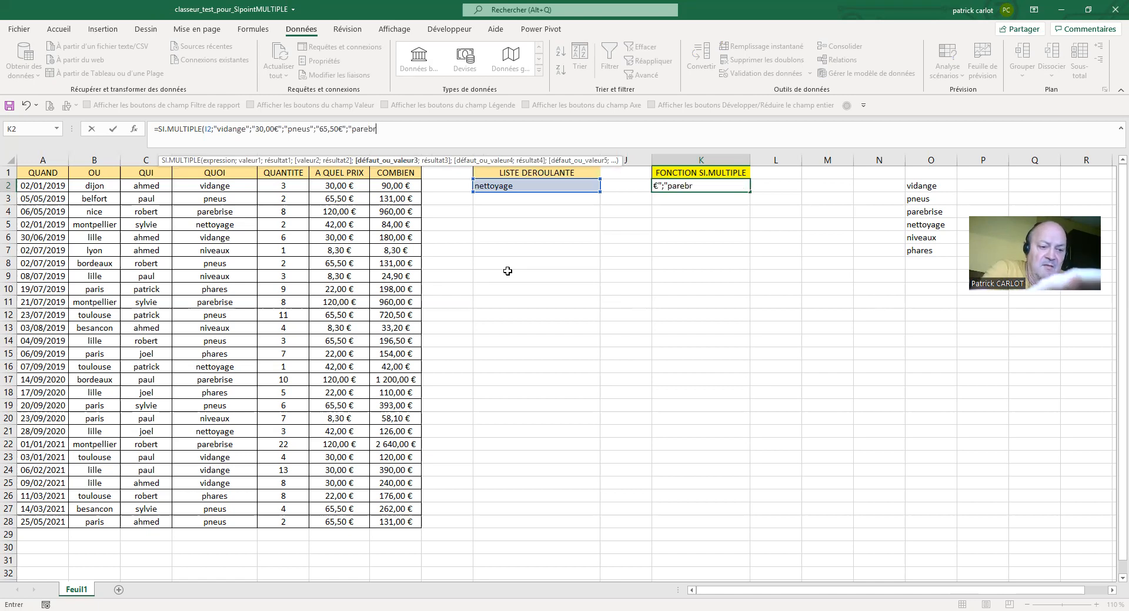
pyautogui.write('ise";"120,00€";"')
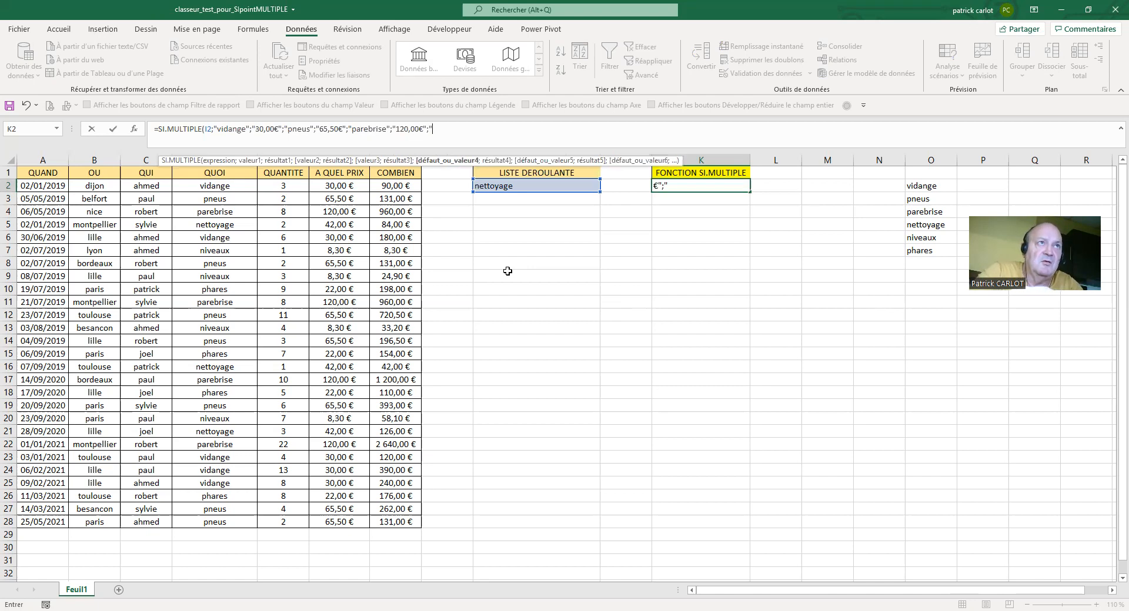
pyautogui.write('nettoyage";"')
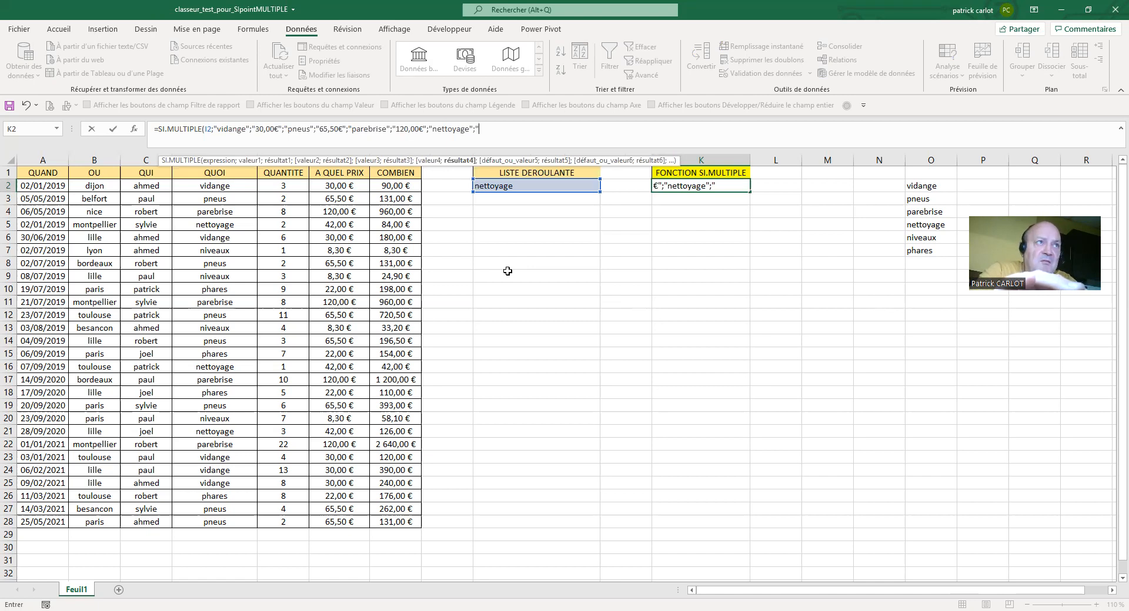
pyautogui.write('42,00€')
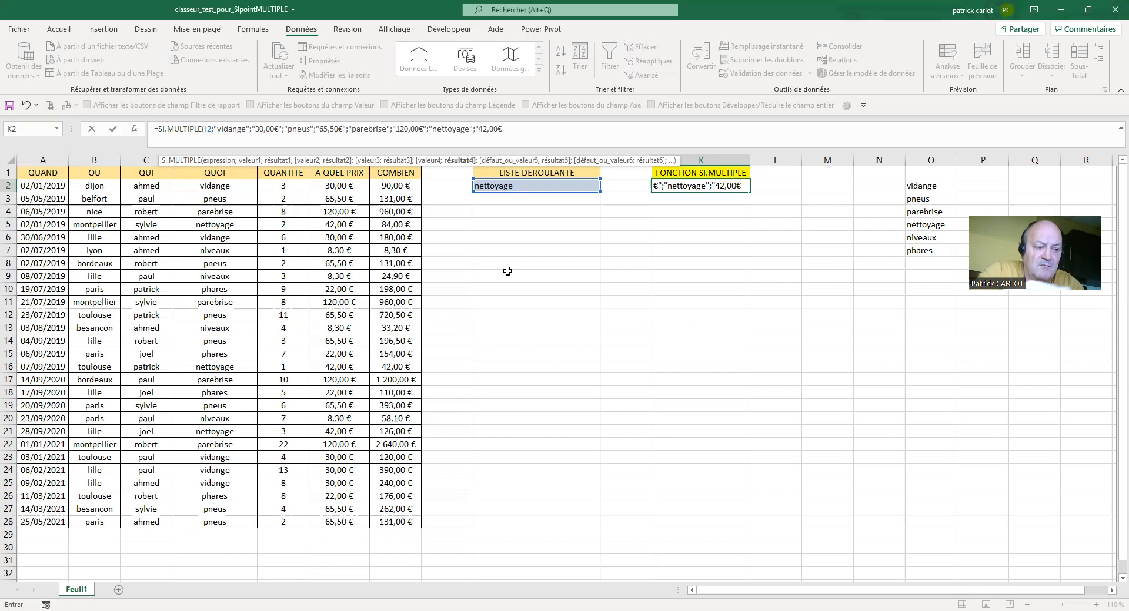
pyautogui.write('";"')
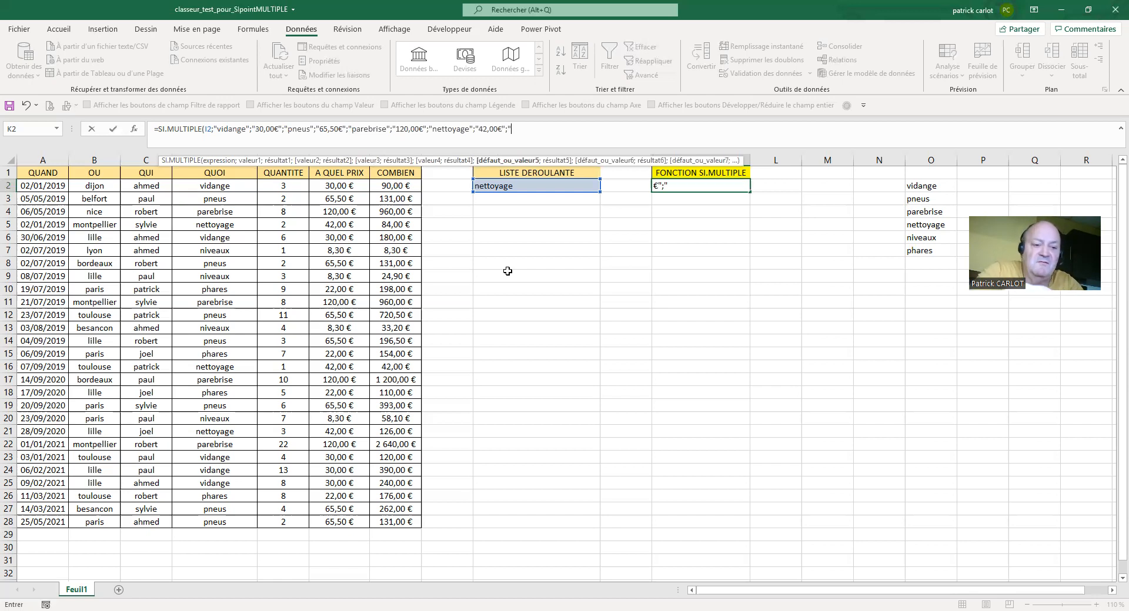
# - Add "niveaux" as the fifth value of the formula, with "8,30€" as its result
pyautogui.write('n')
pyautogui.write('iveau')
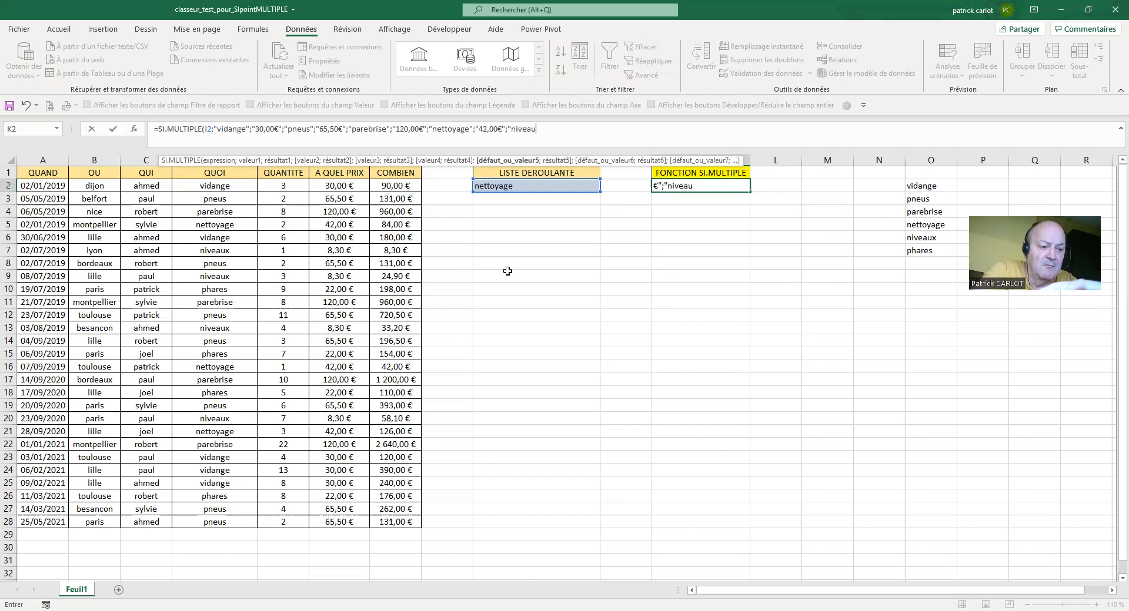
pyautogui.write('x";"')
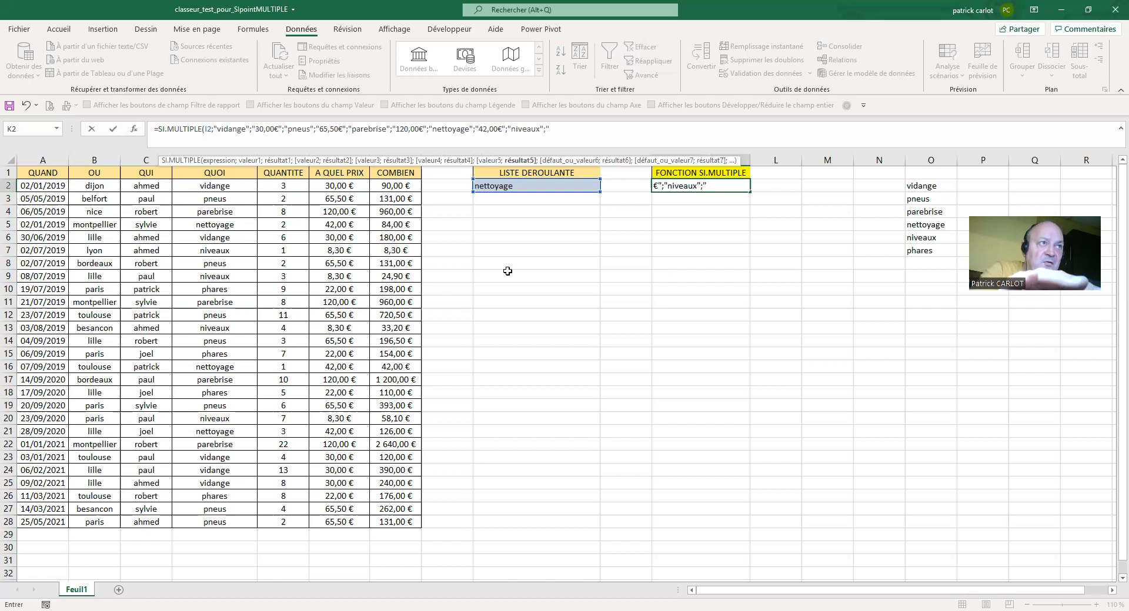
pyautogui.write('8')
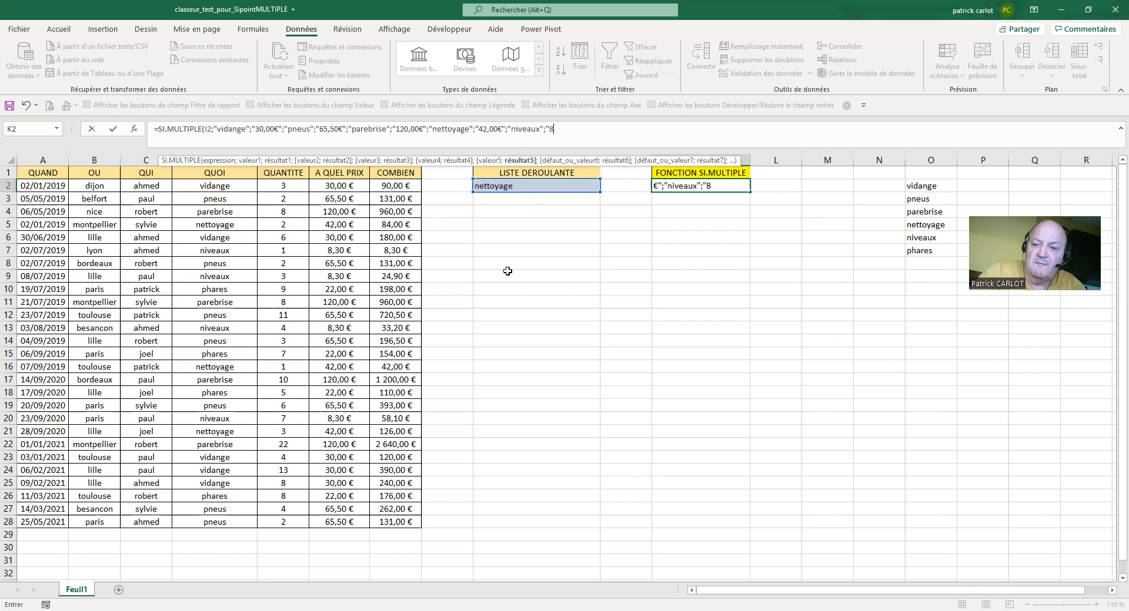
pyautogui.write(',30')
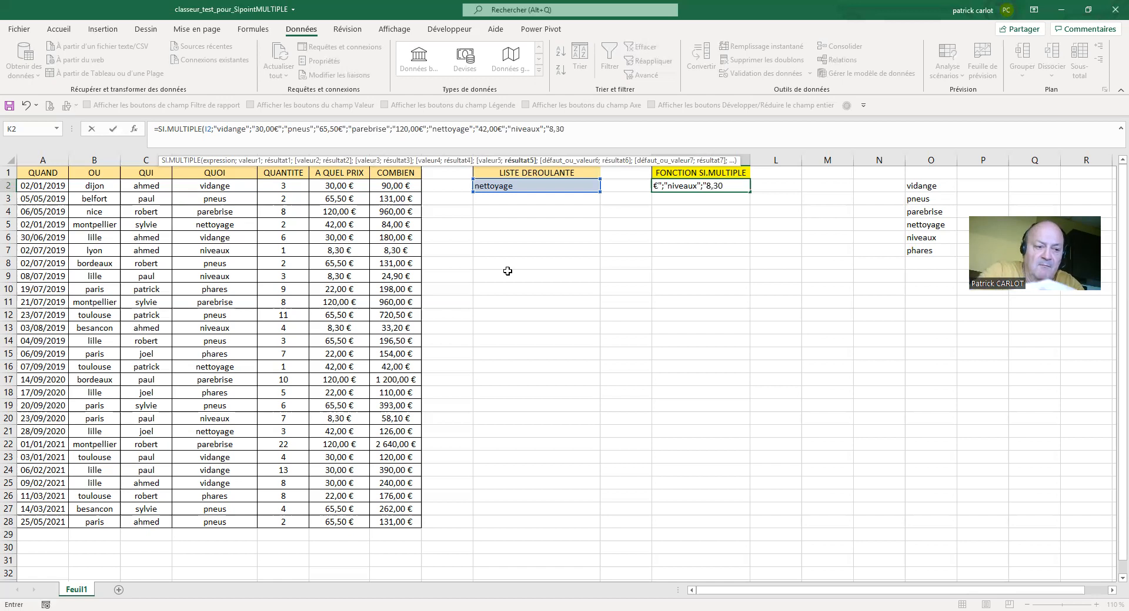
pyautogui.write('€";"')
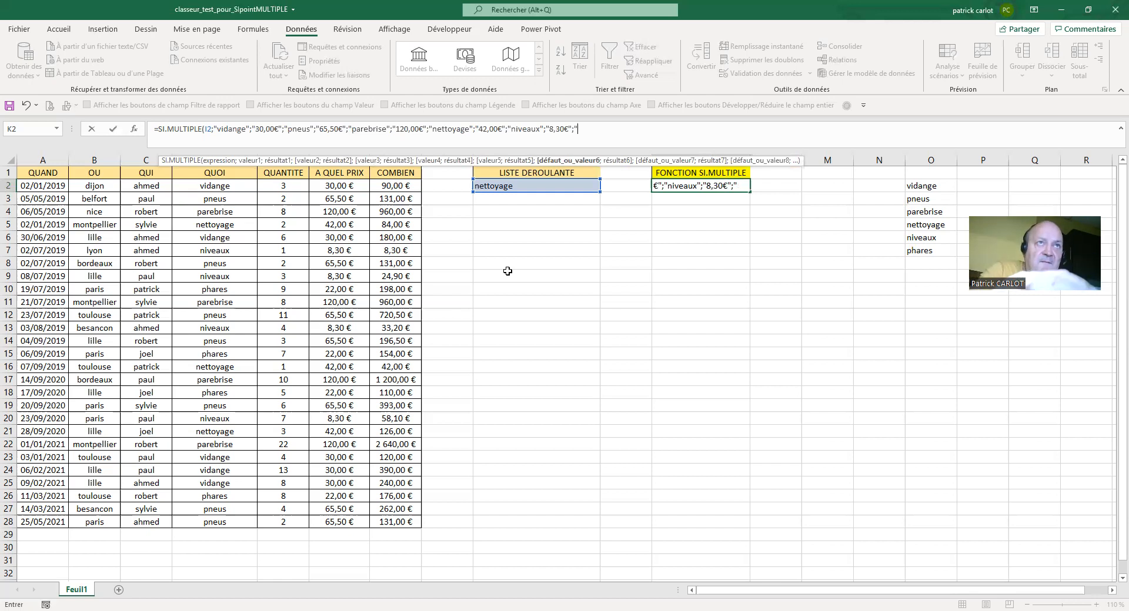
# - Add "phares" as the sixth value with "22,00€" as its result, then close and validate the formula in K2
pyautogui.write('phar')
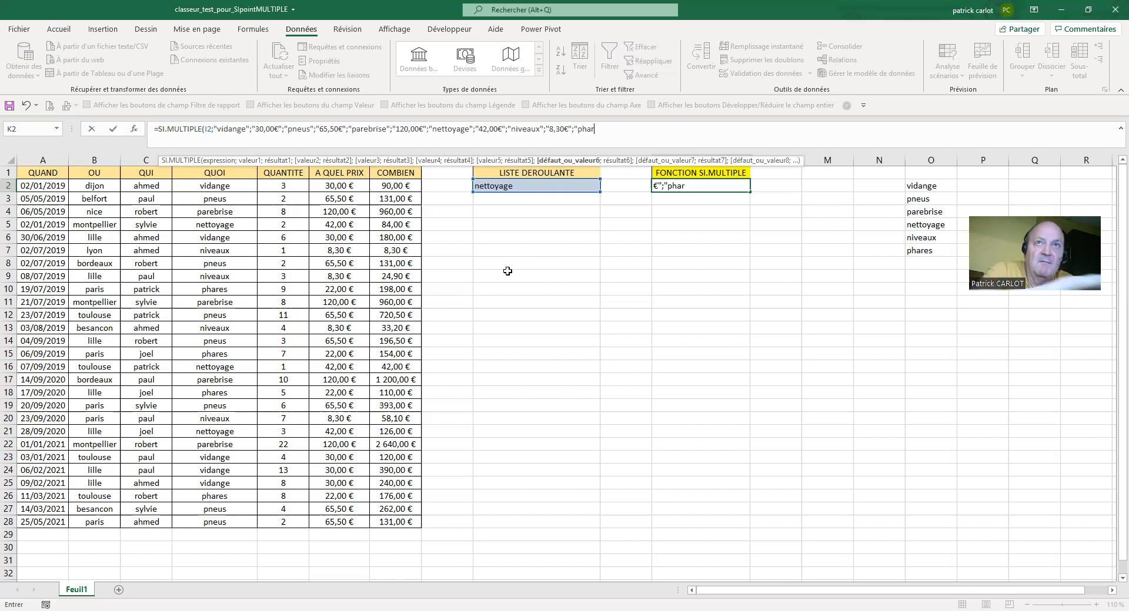
pyautogui.write('es')
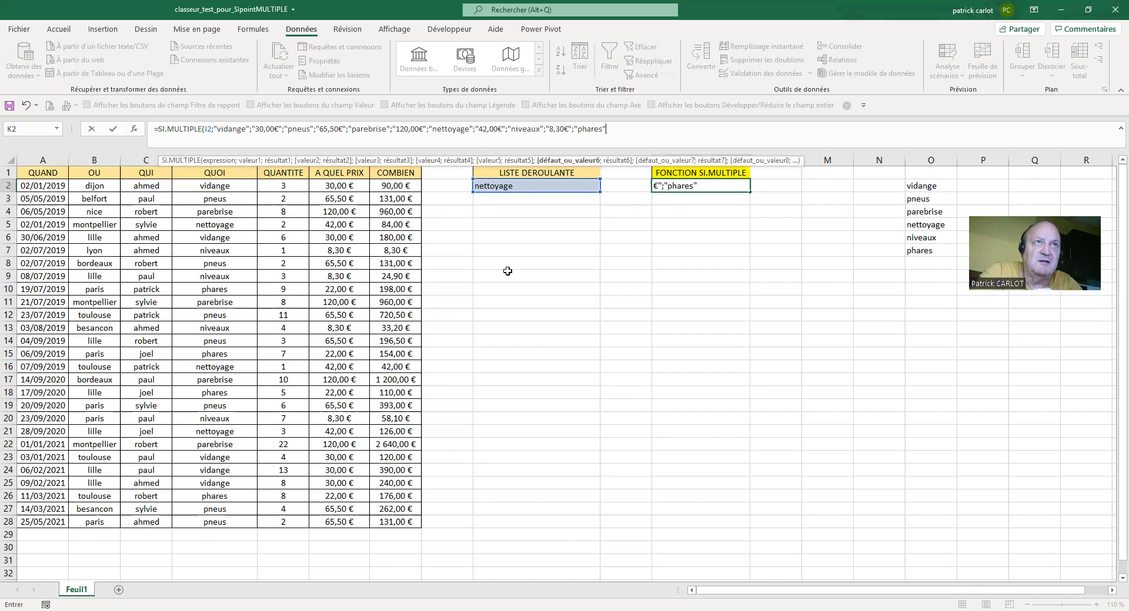
pyautogui.write(';')
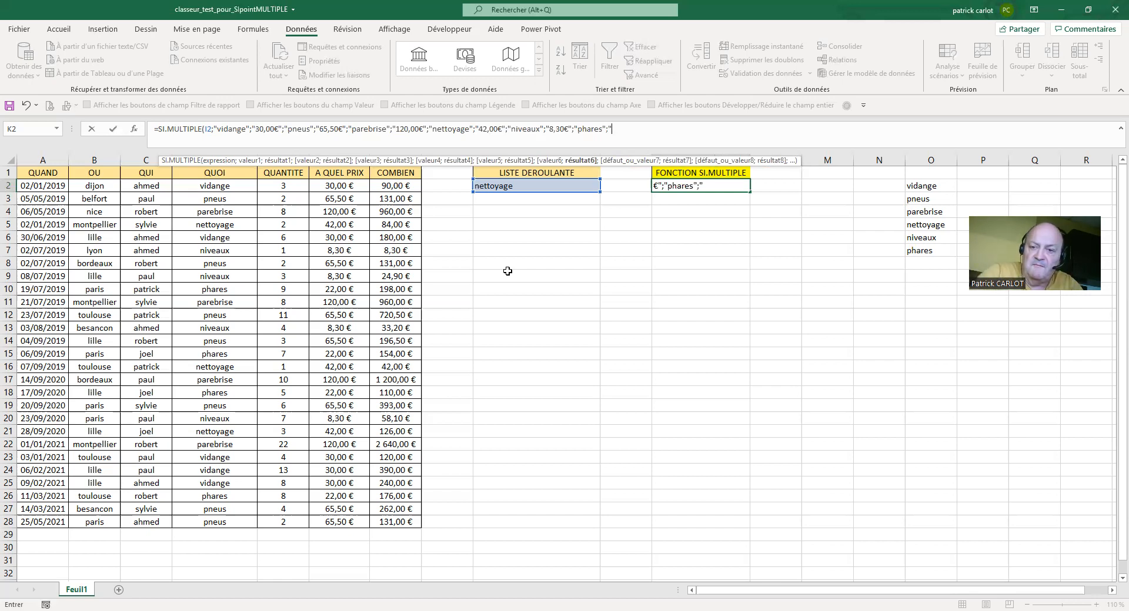
pyautogui.write(',00€')
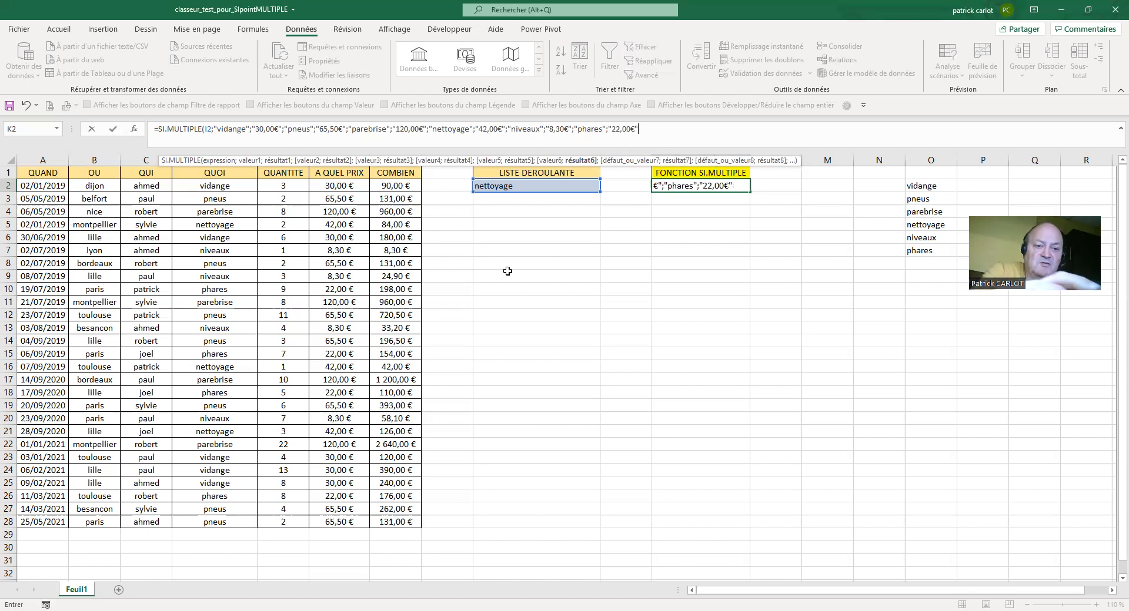
pyautogui.write(')')
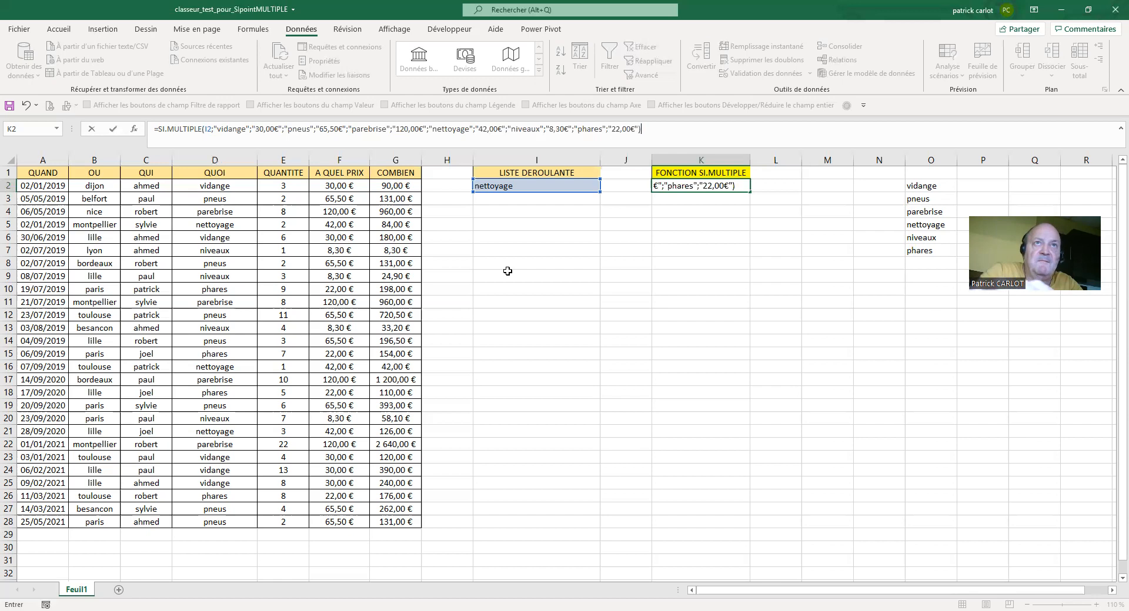
pyautogui.press('Return')
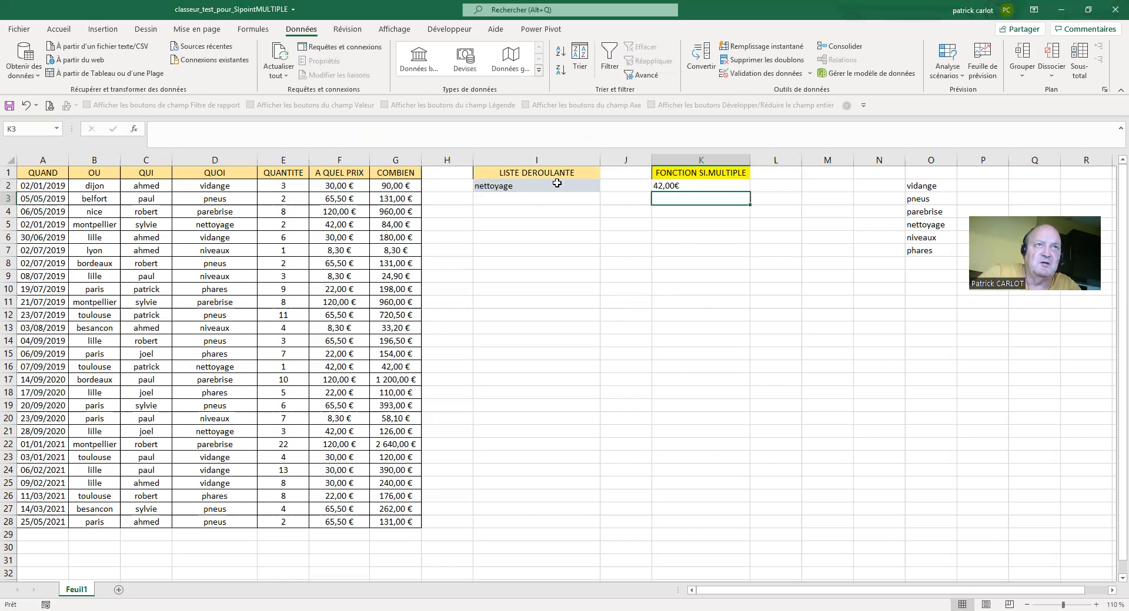
# - Test the K2 formula by choosing vidange, pneus and finally parebrise in the I2 drop-down list, and select K2 to check it
pyautogui.click(552, 186)
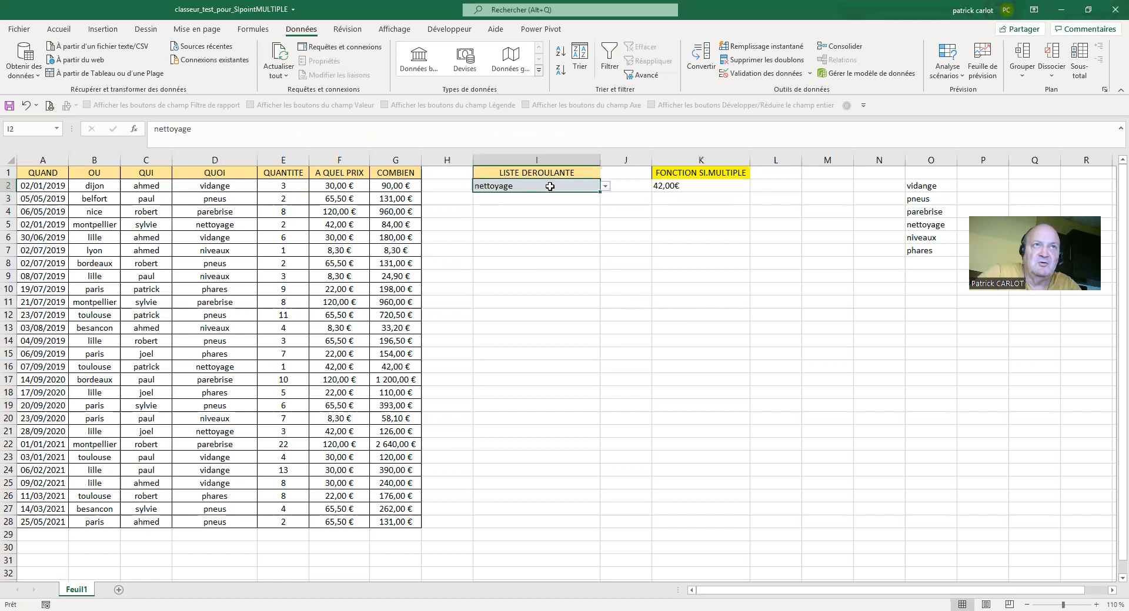
pyautogui.click(606, 186)
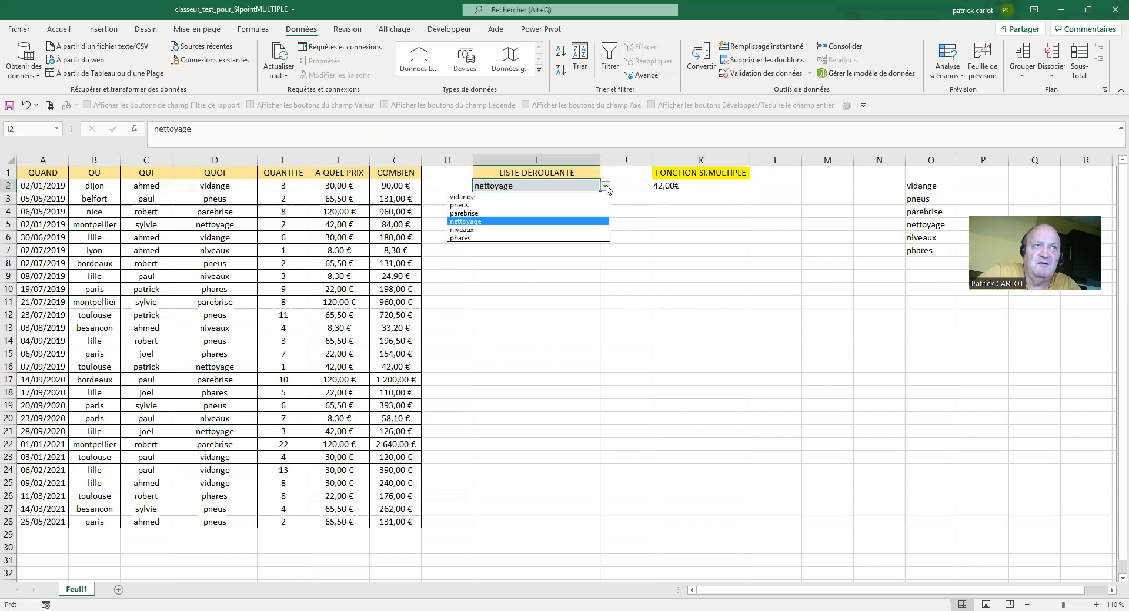
pyautogui.click(458, 197)
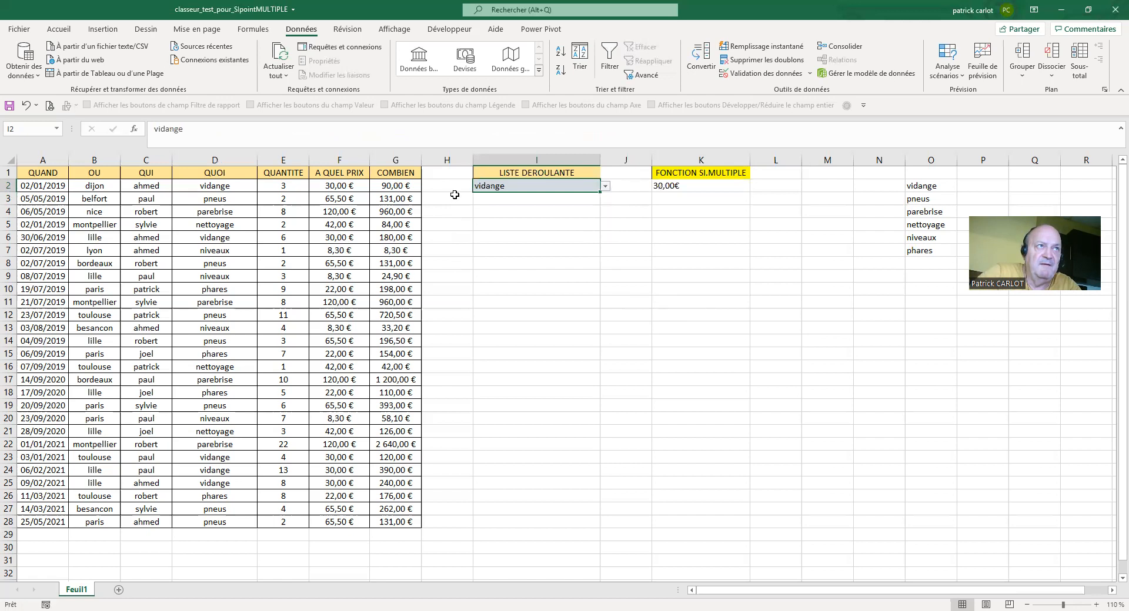
pyautogui.click(605, 187)
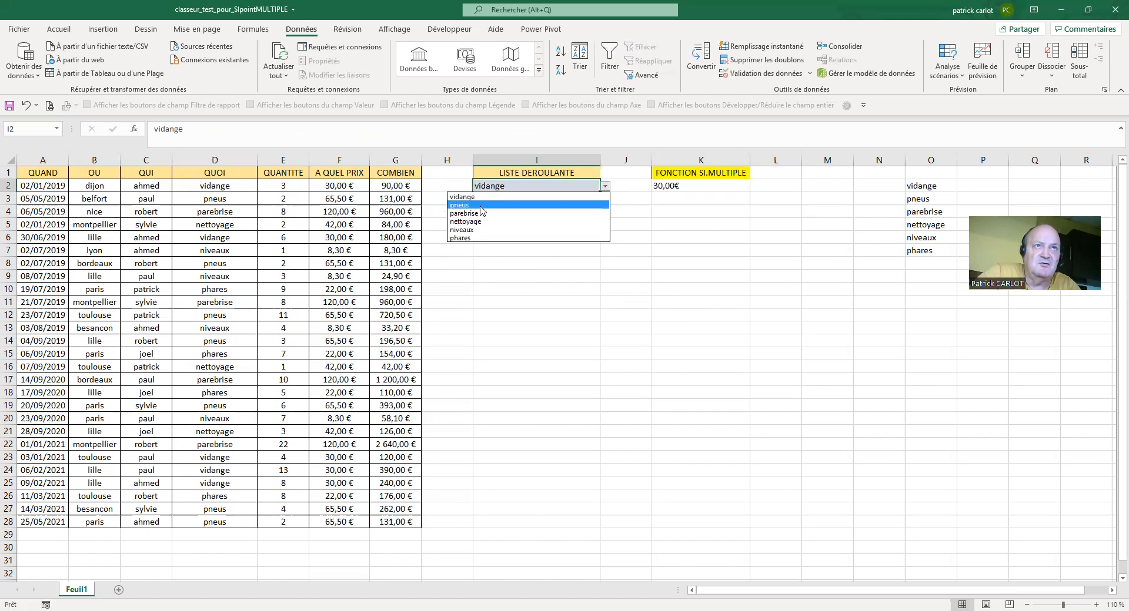
pyautogui.click(479, 207)
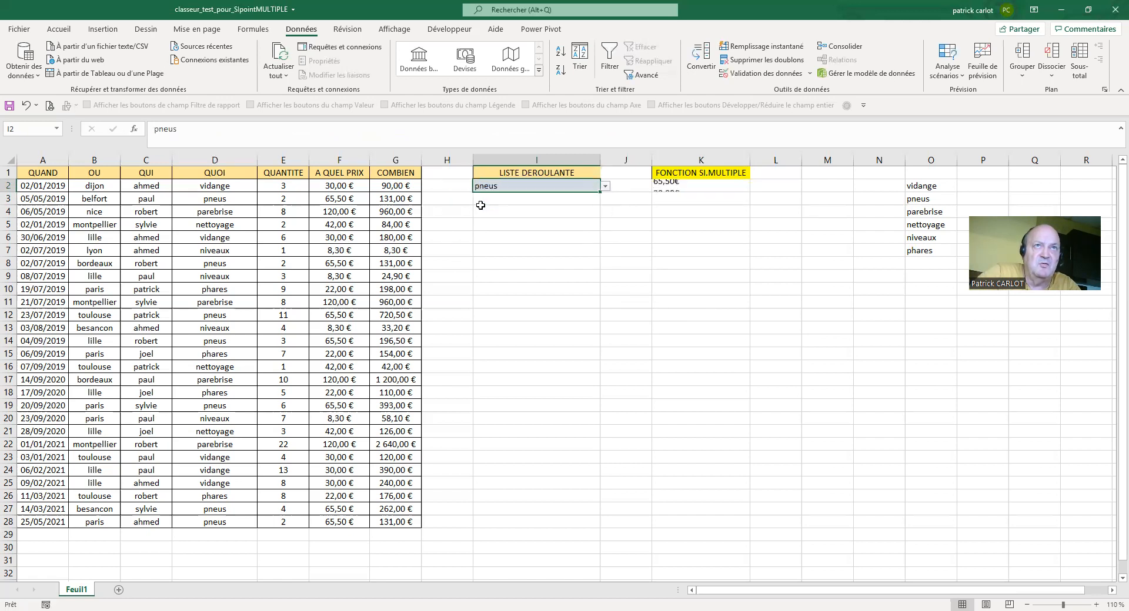
pyautogui.click(604, 186)
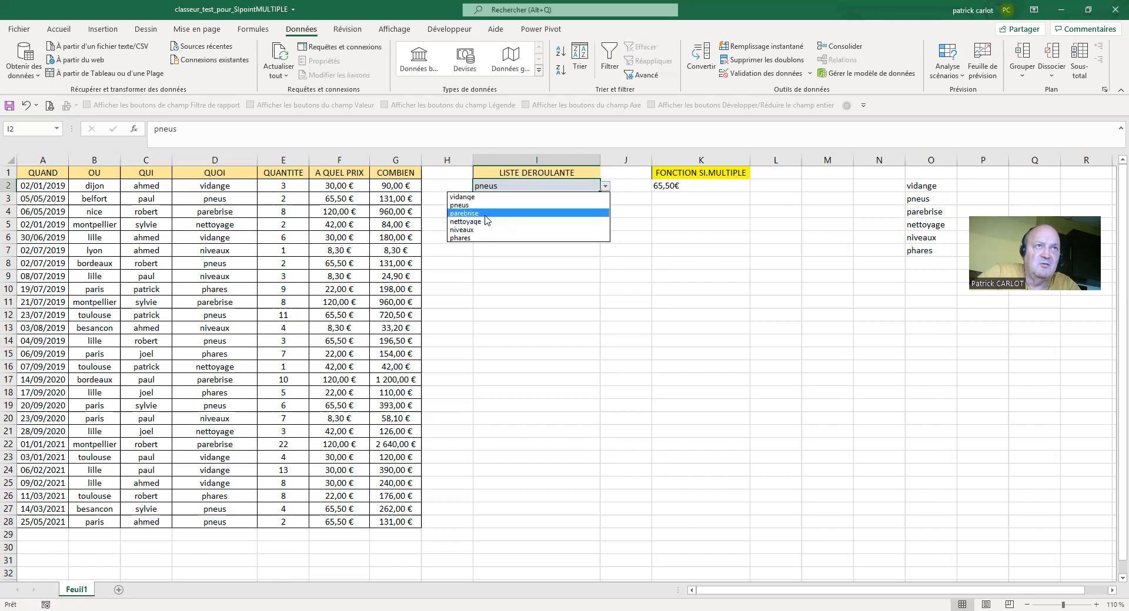
pyautogui.click(502, 211)
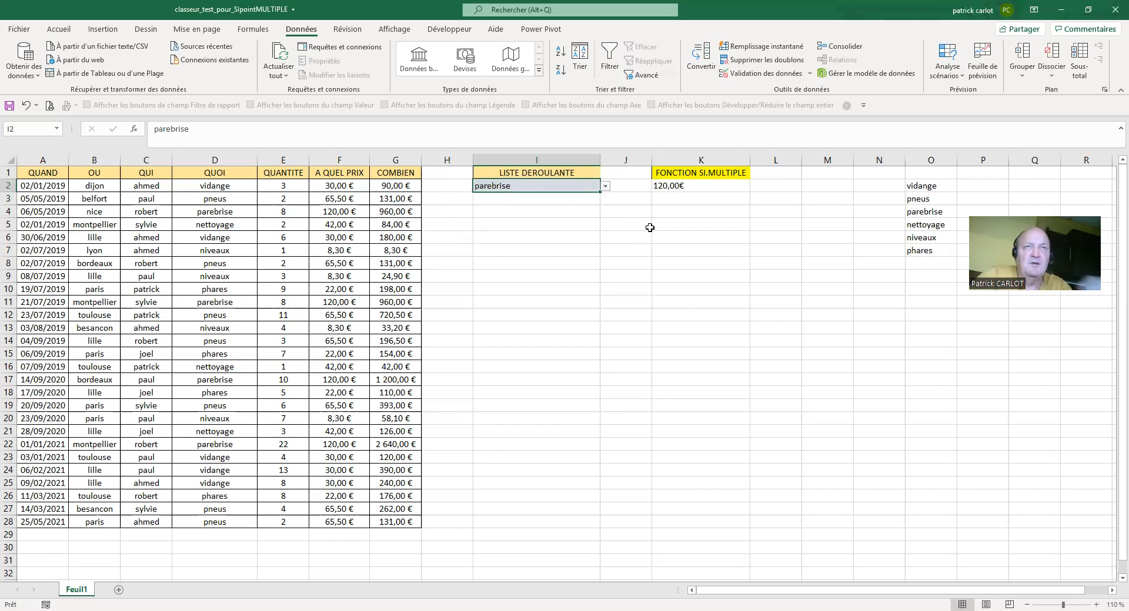
pyautogui.click(684, 187)
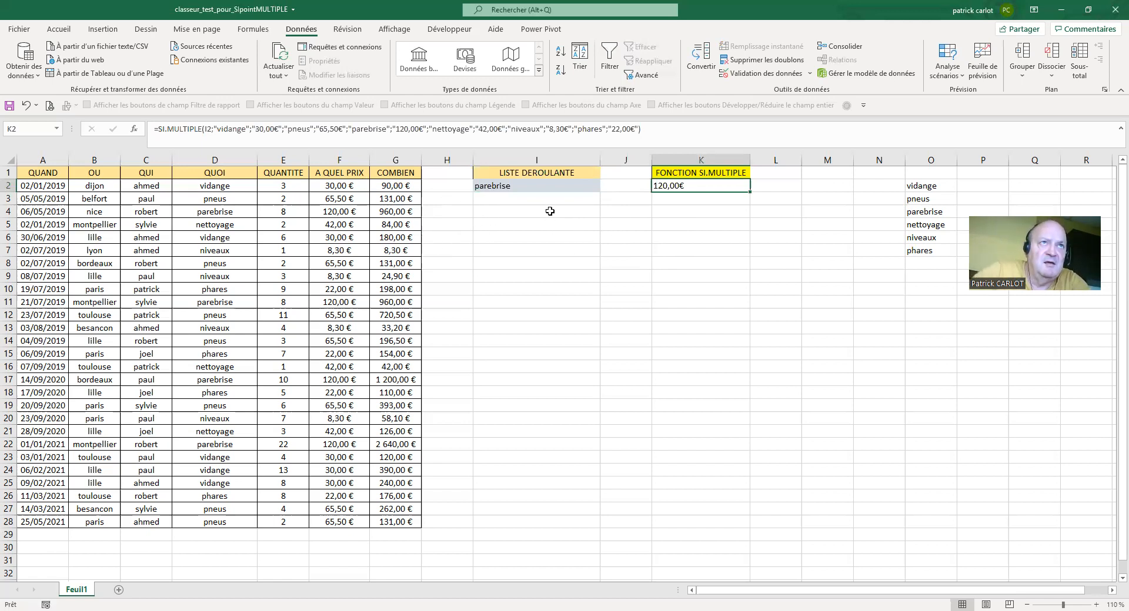
# - Copy the drop-down list cell I2 down through I7
pyautogui.click(529, 189)
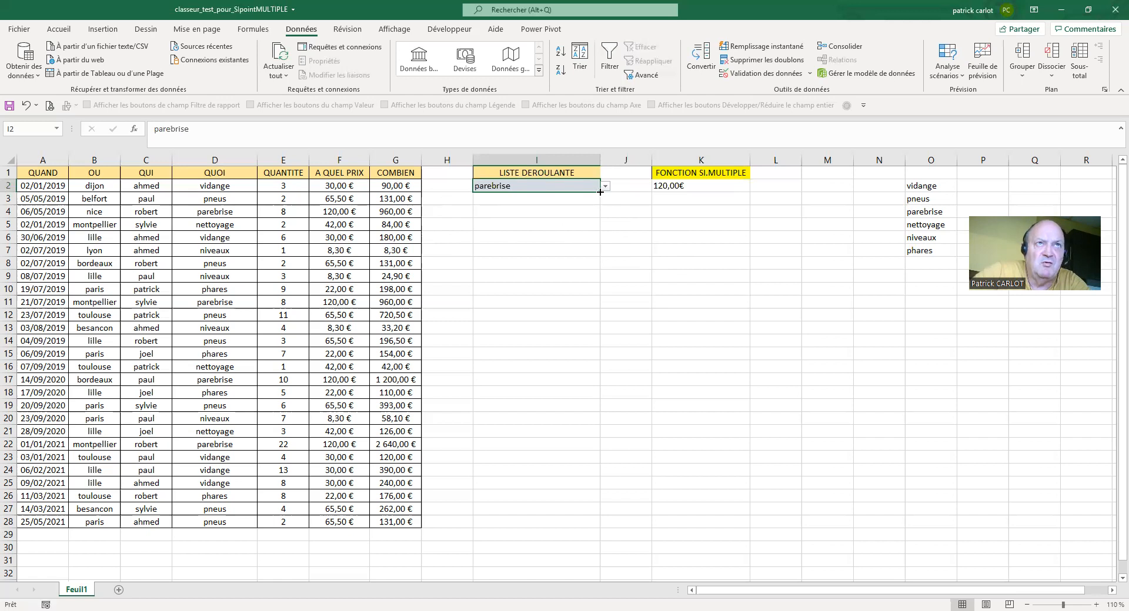
pyautogui.moveTo(600, 192); pyautogui.dragTo(596, 253)
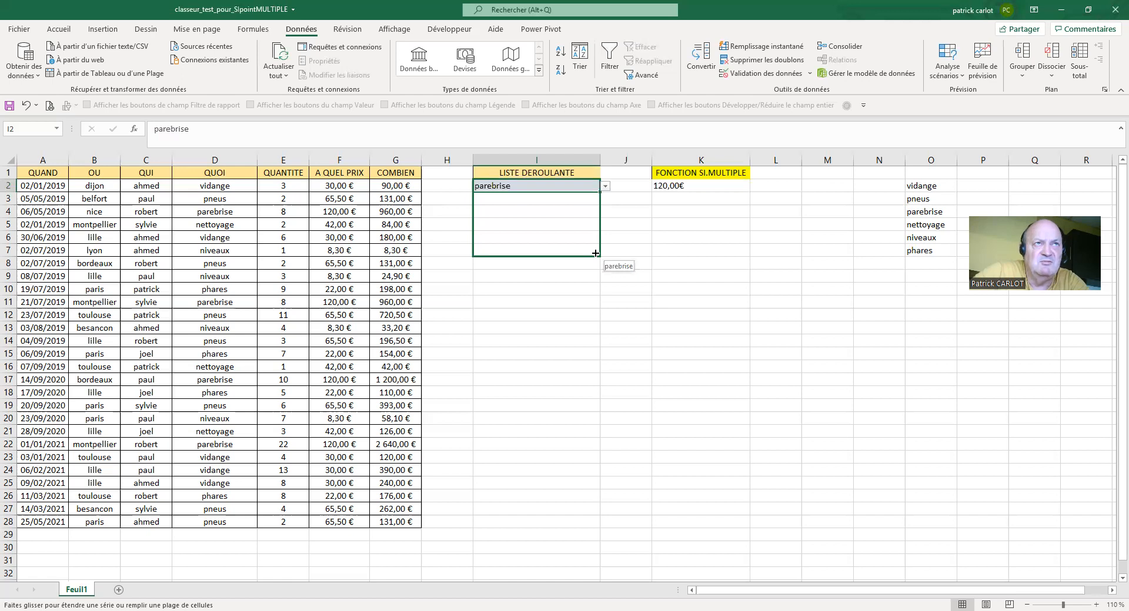
pyautogui.moveTo(533, 306); pyautogui.dragTo(550, 305)
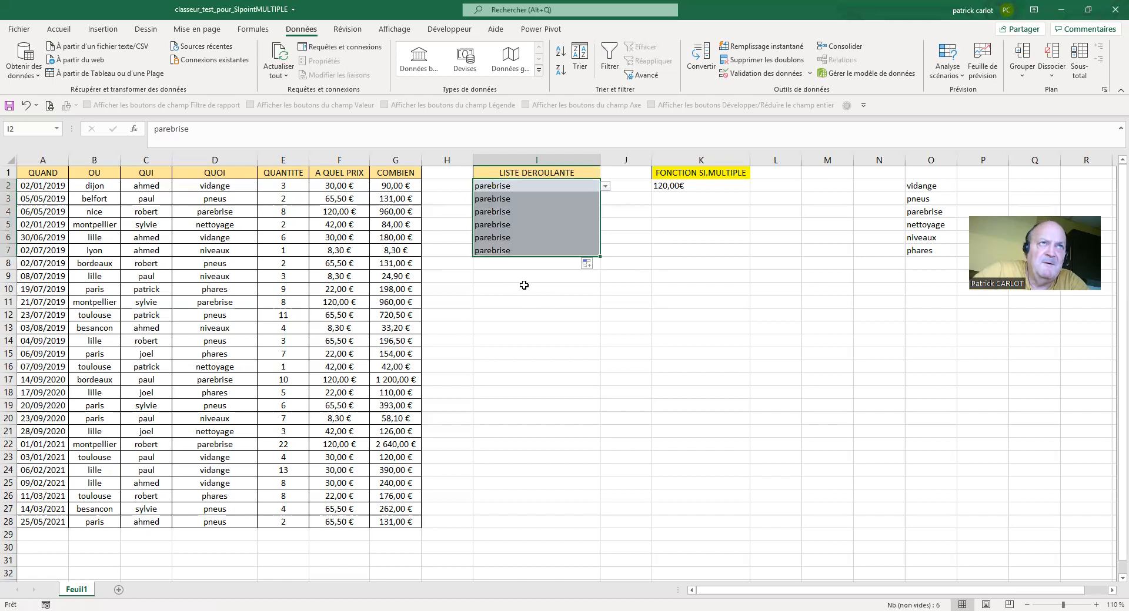
# - Choose pneus in the I3 drop-down list and niveaux in the I5 drop-down list
pyautogui.click(524, 199)
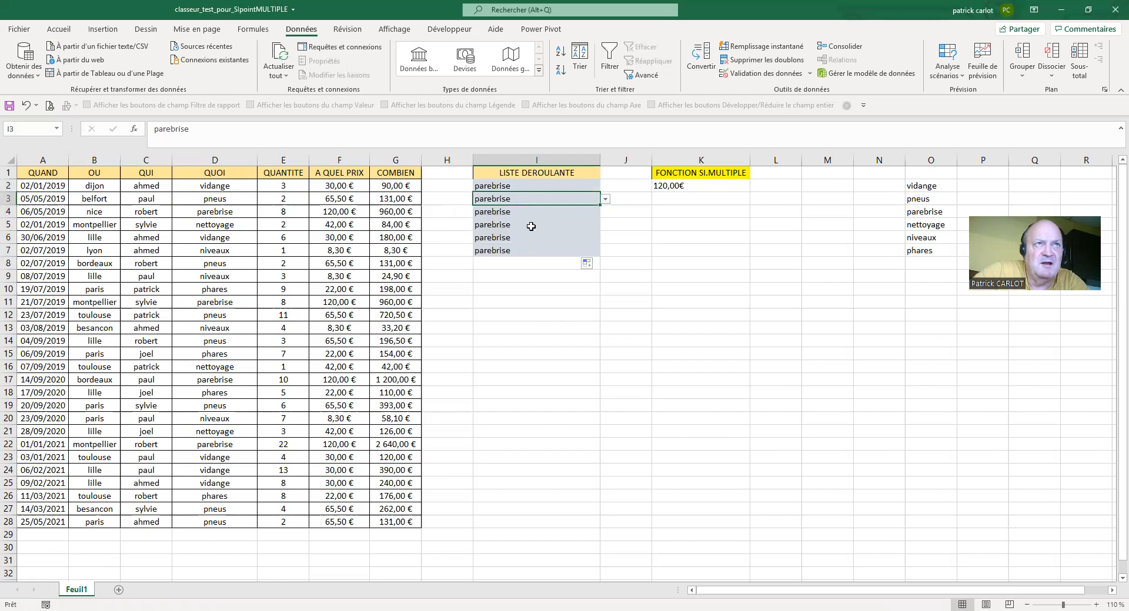
pyautogui.click(605, 200)
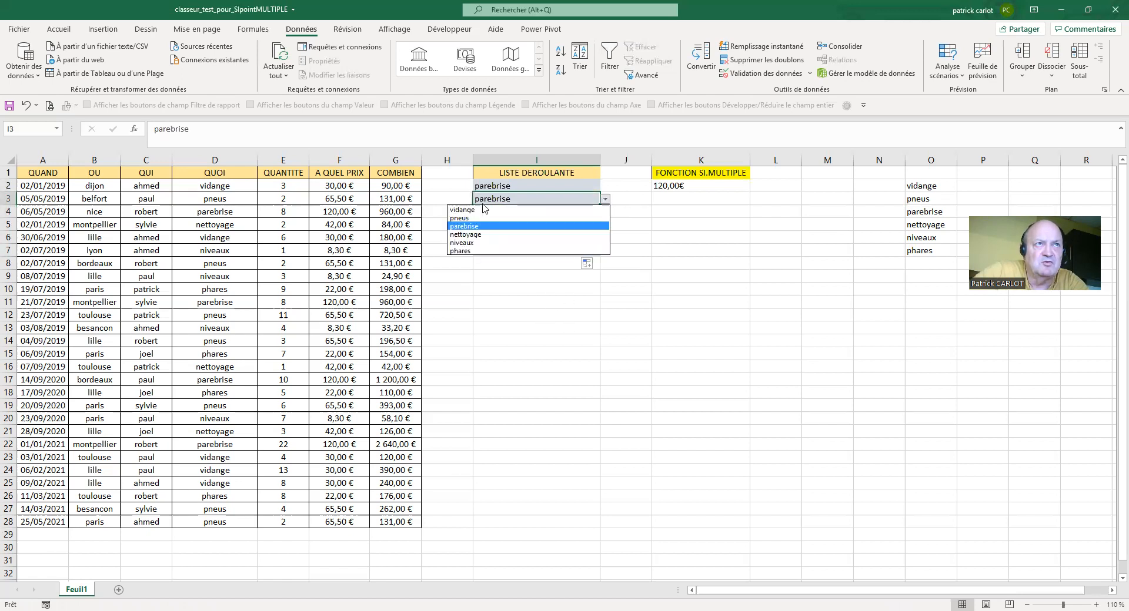
pyautogui.click(493, 222)
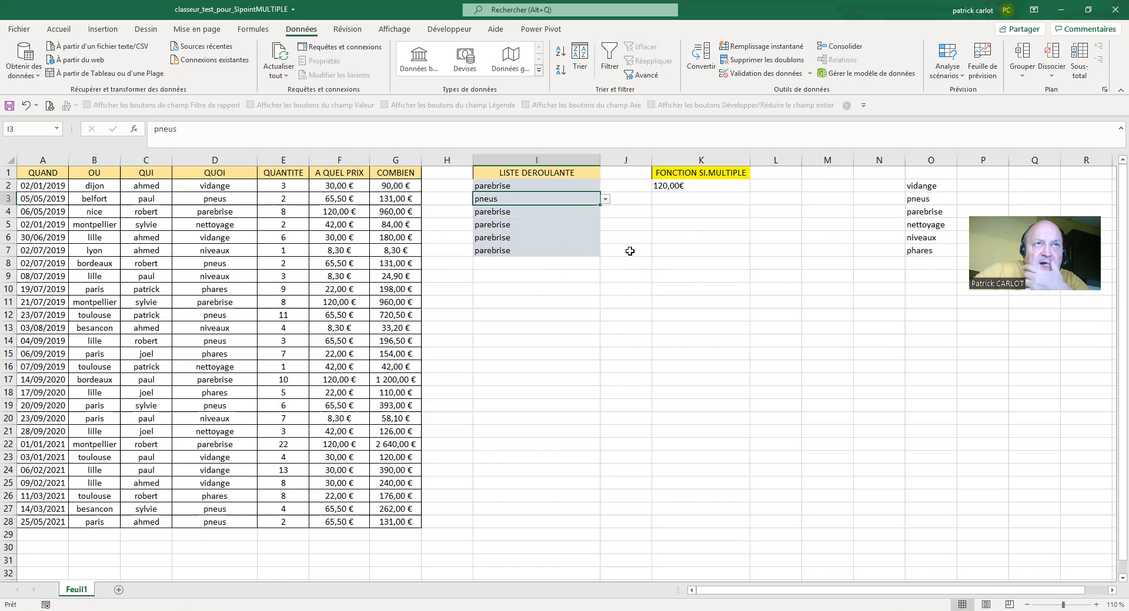
pyautogui.click(522, 228)
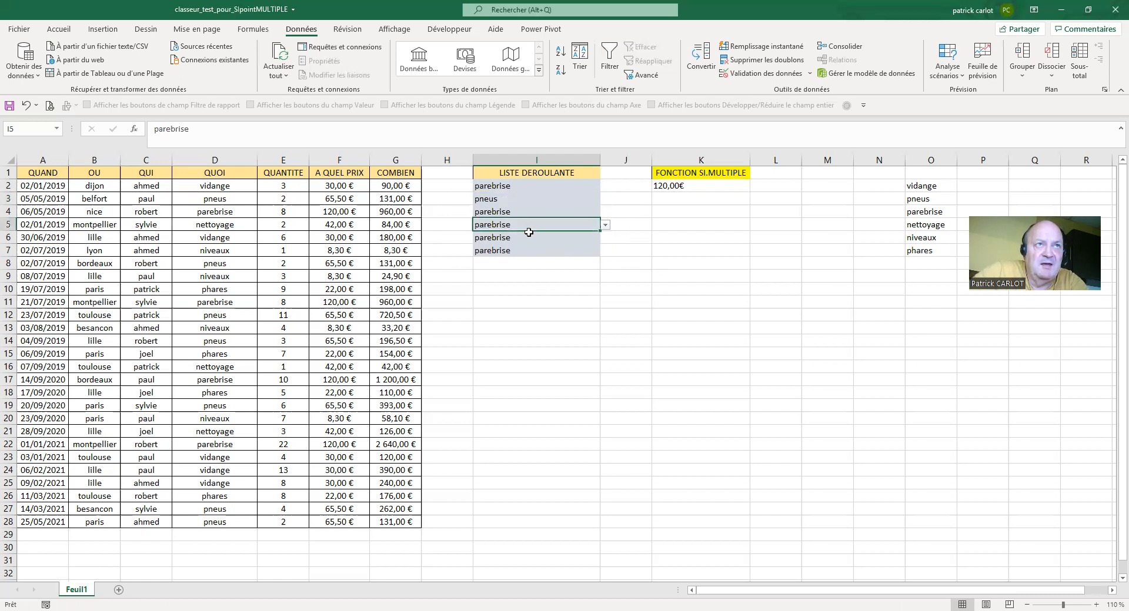
pyautogui.click(606, 225)
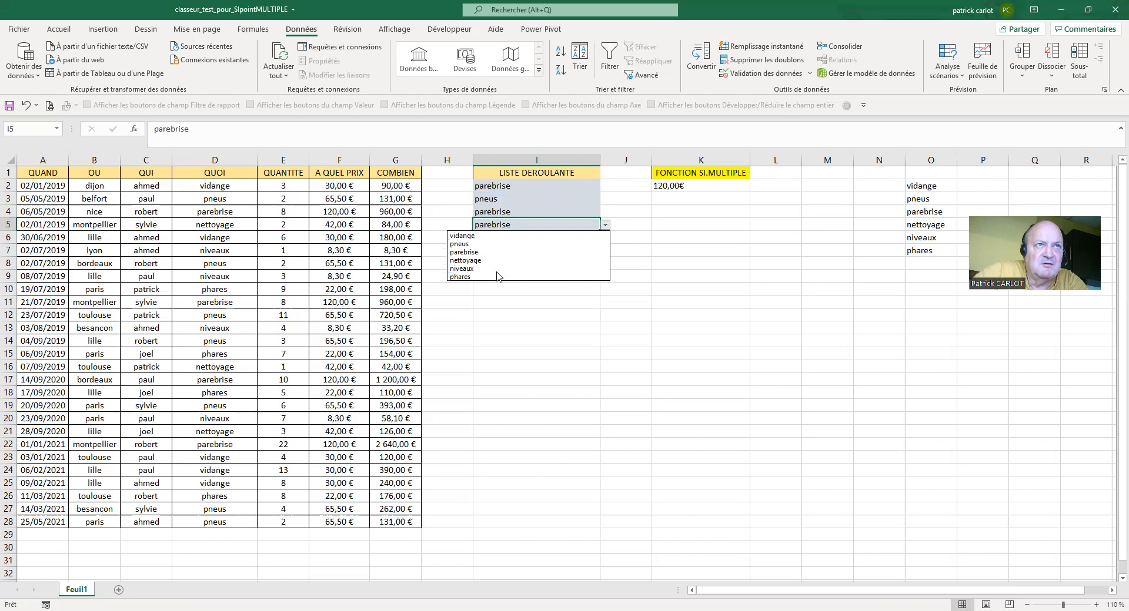
pyautogui.click(586, 271)
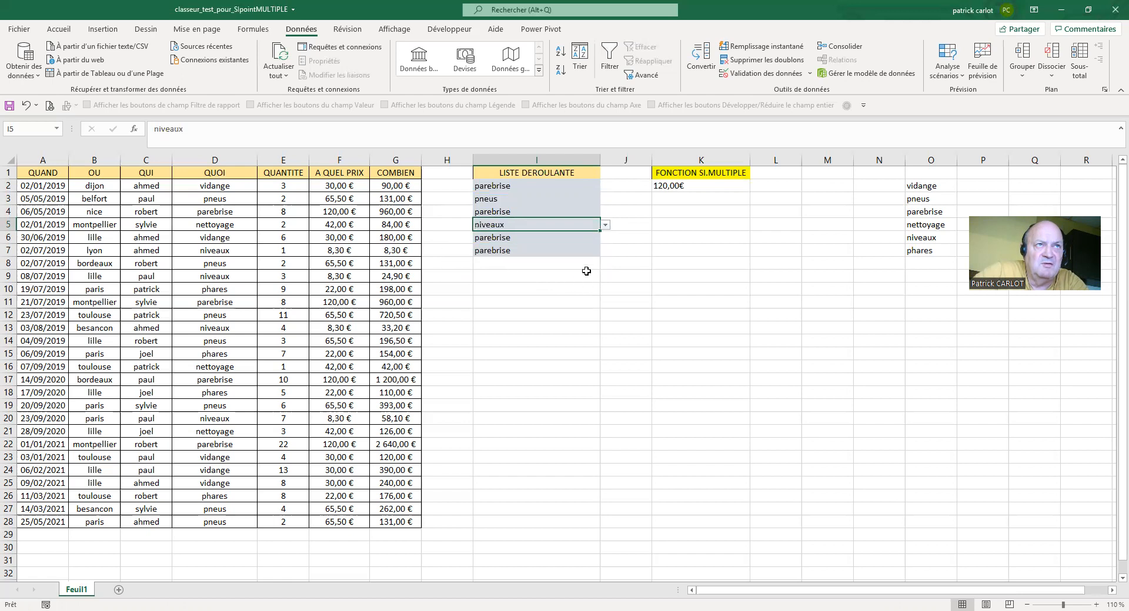
# - Fill the SI.MULTIPLE formula from K2 down to K7, and extend the fill to K10
pyautogui.click(697, 188)
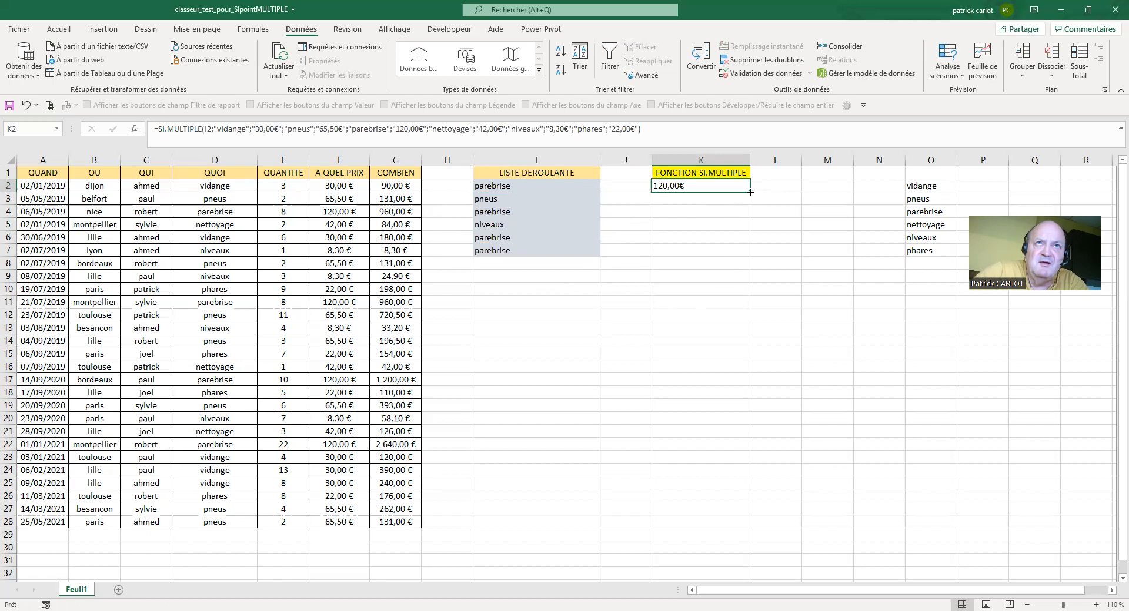
pyautogui.moveTo(750, 191); pyautogui.dragTo(748, 257)
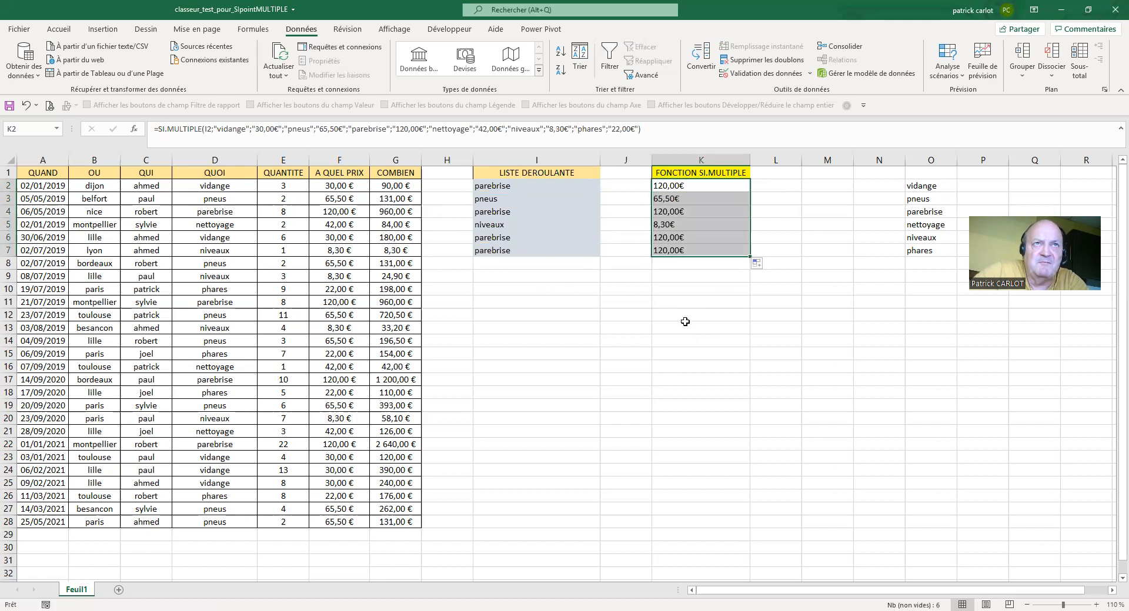
pyautogui.moveTo(749, 257); pyautogui.dragTo(796, 302)
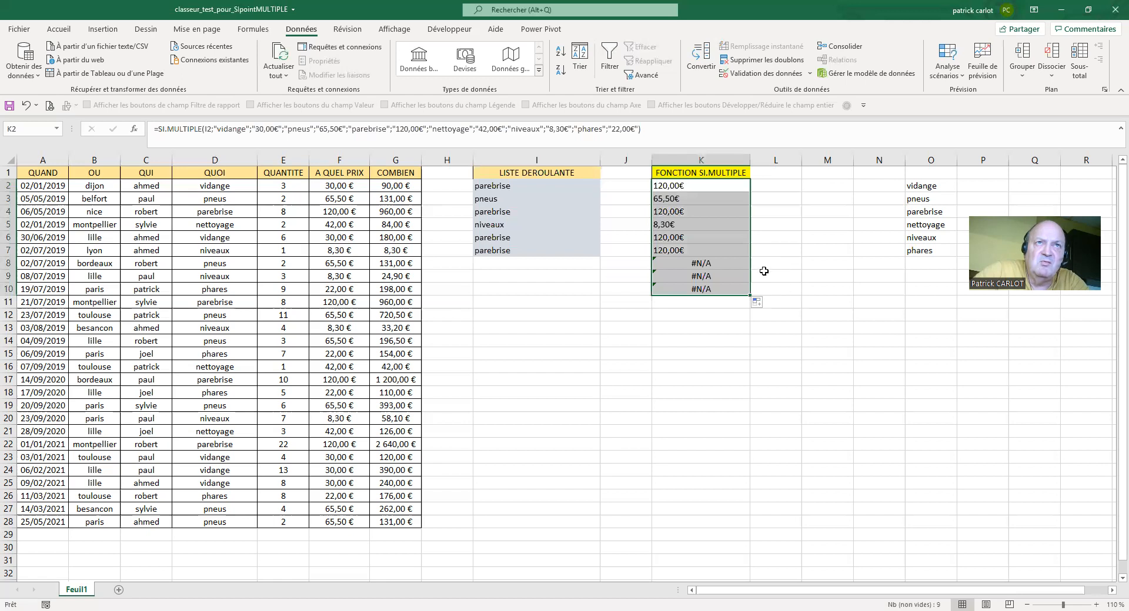
# - Choose pneus in the I7 drop-down list, and clear the contents of cells K8 to K13
pyautogui.click(684, 253)
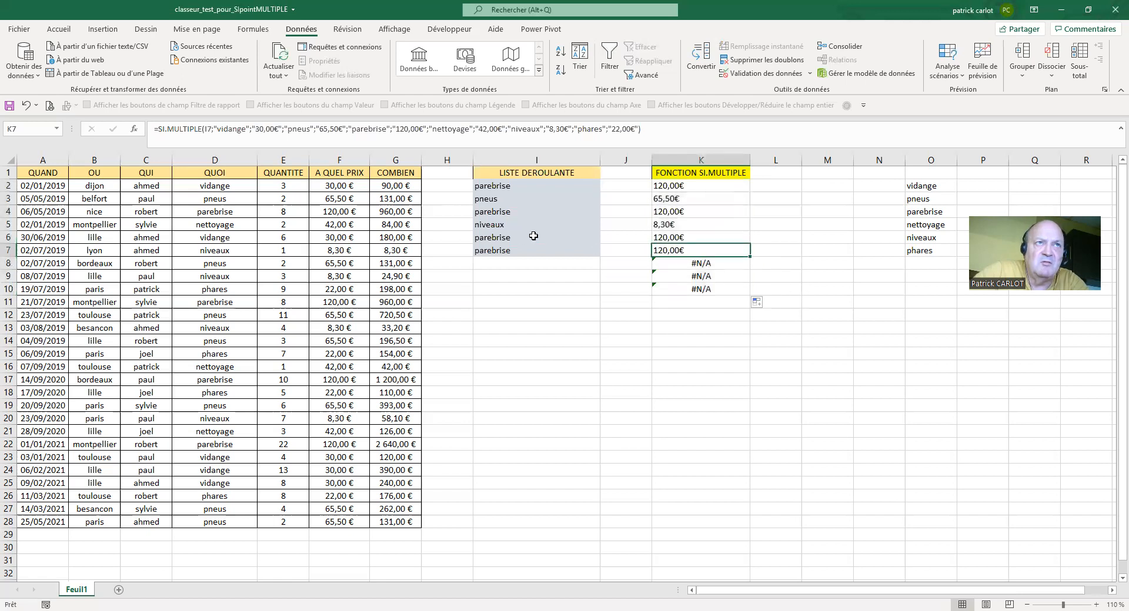
pyautogui.click(565, 251)
pyautogui.click(605, 251)
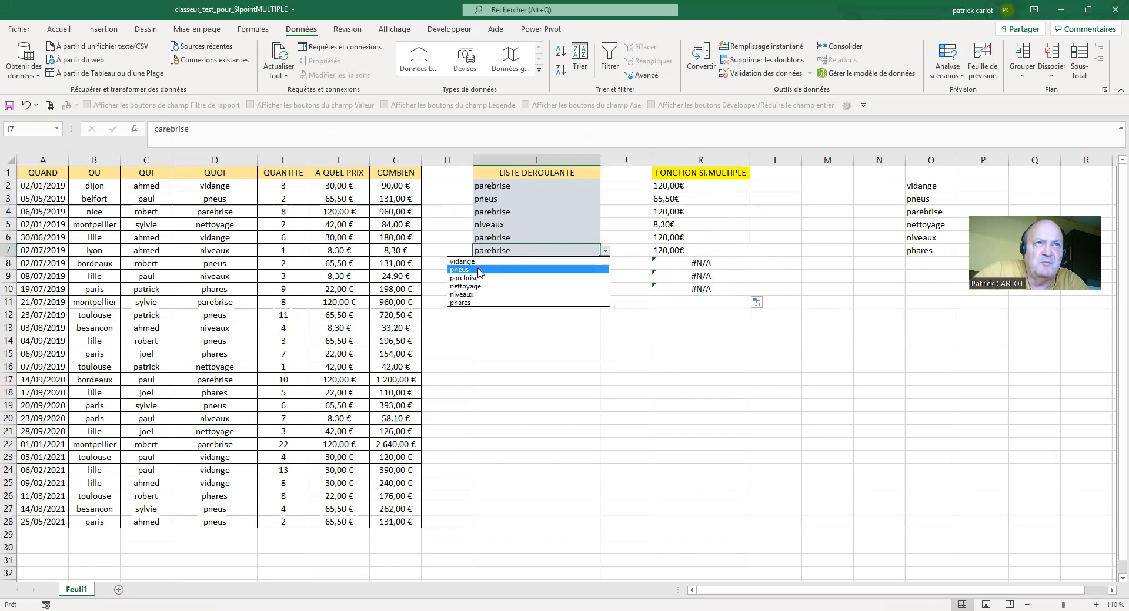
pyautogui.click(482, 270)
pyautogui.moveTo(689, 265); pyautogui.dragTo(687, 321)
pyautogui.press('Delete')
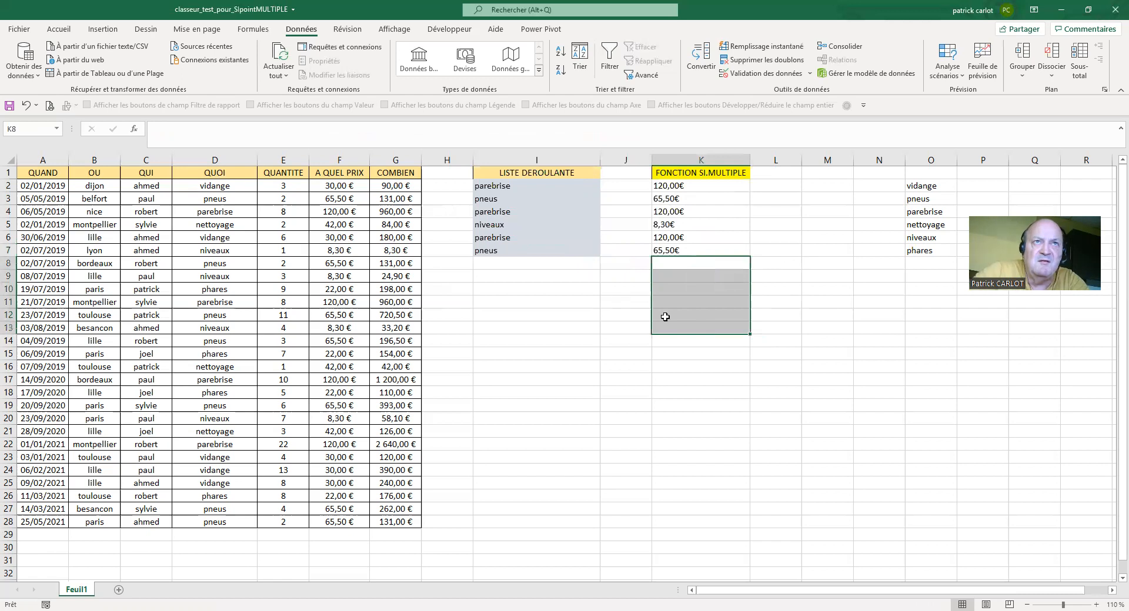